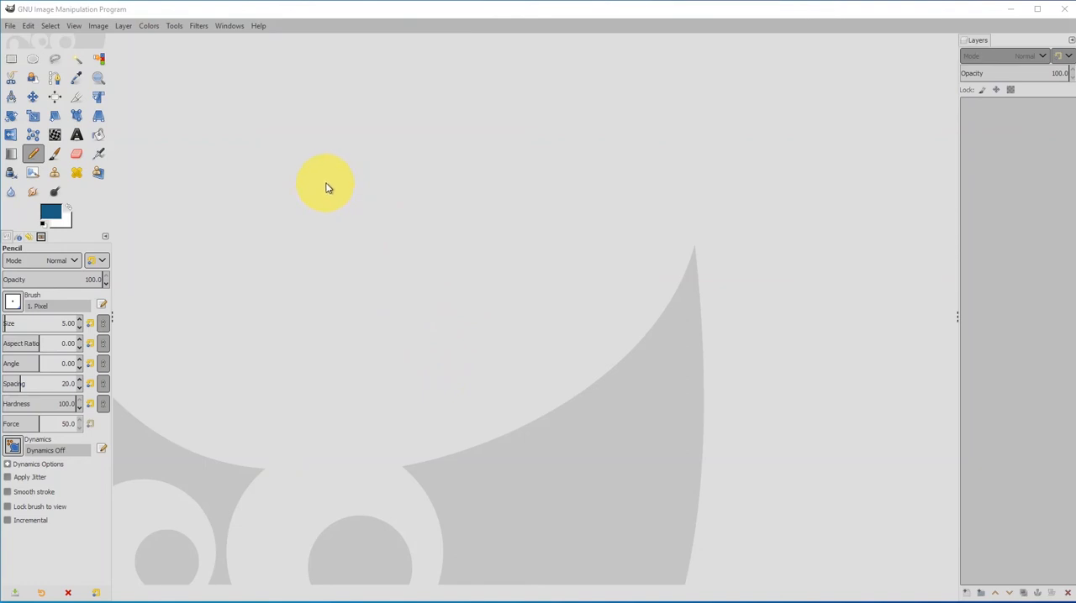
Open the gimp_setup.xcf image from the recently used files.
{"action": "left_click", "coordinate": [10, 26]}
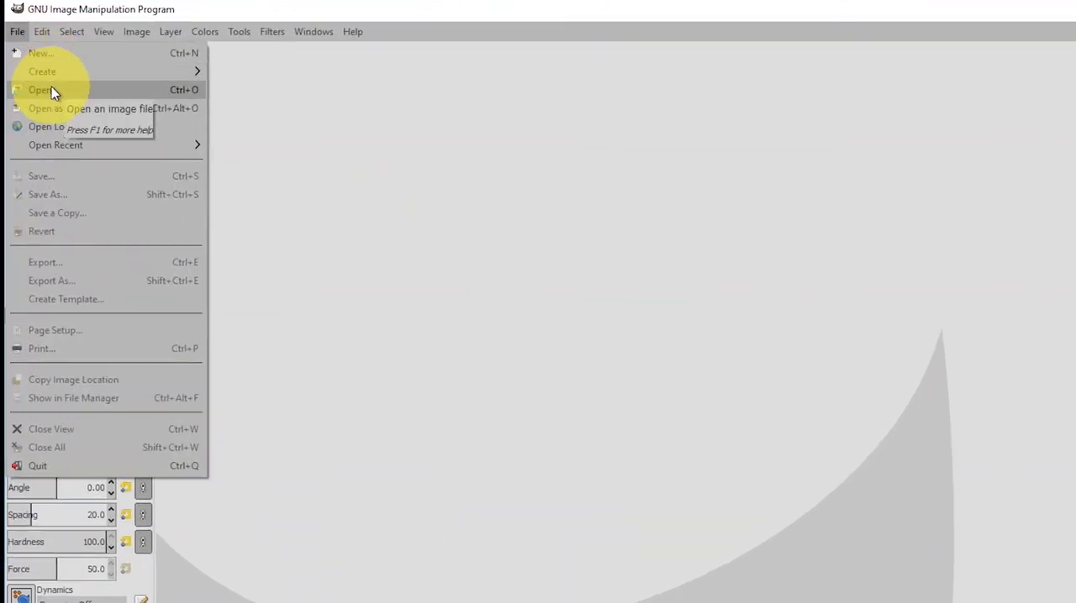
{"action": "left_click", "coordinate": [51, 91]}
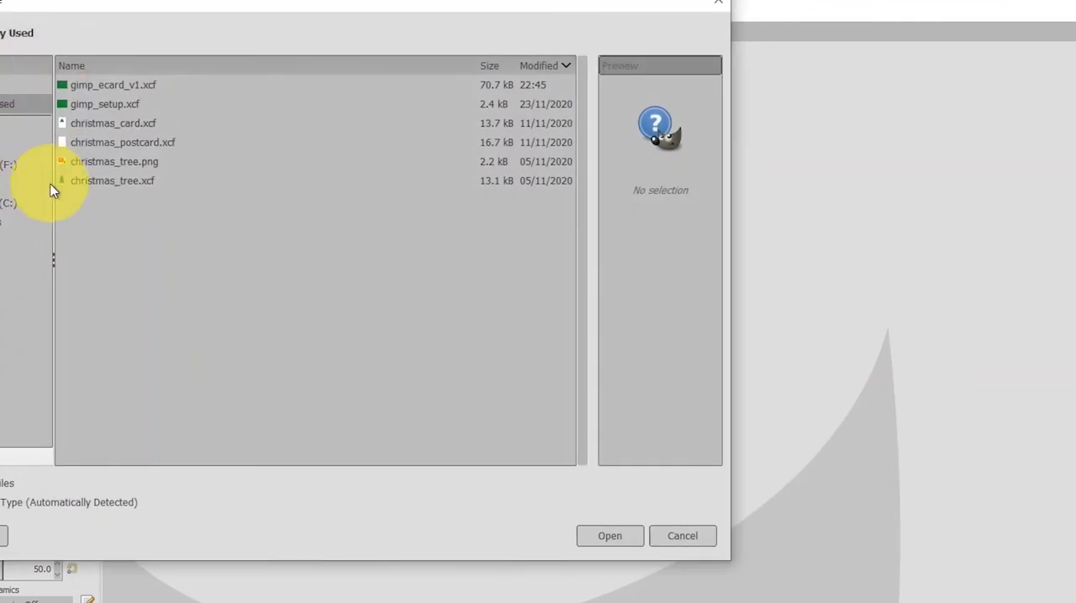
{"action": "left_click", "coordinate": [101, 104]}
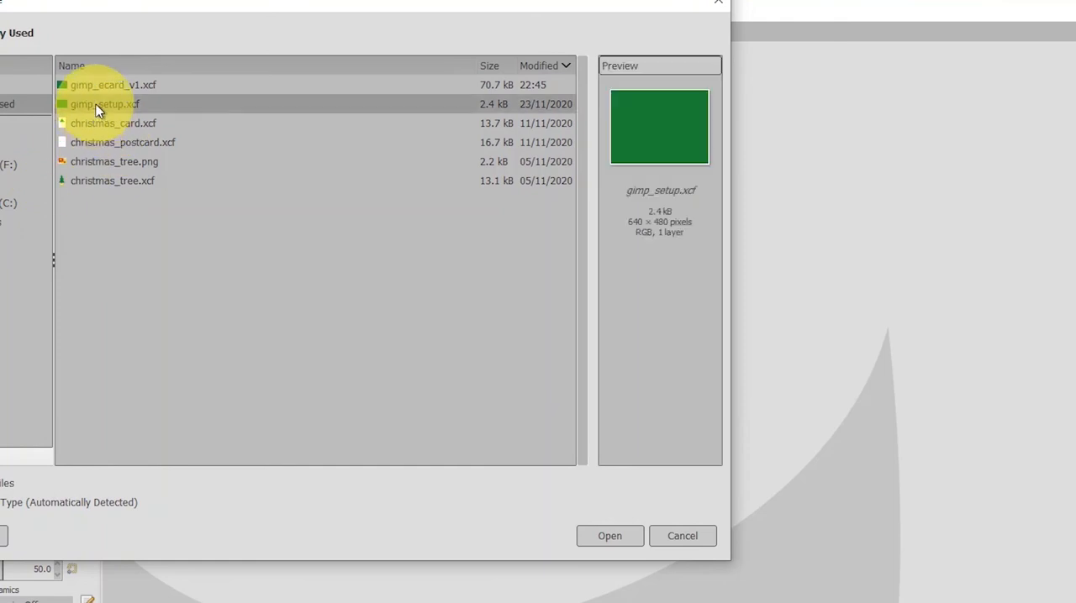
{"action": "left_click", "coordinate": [626, 538]}
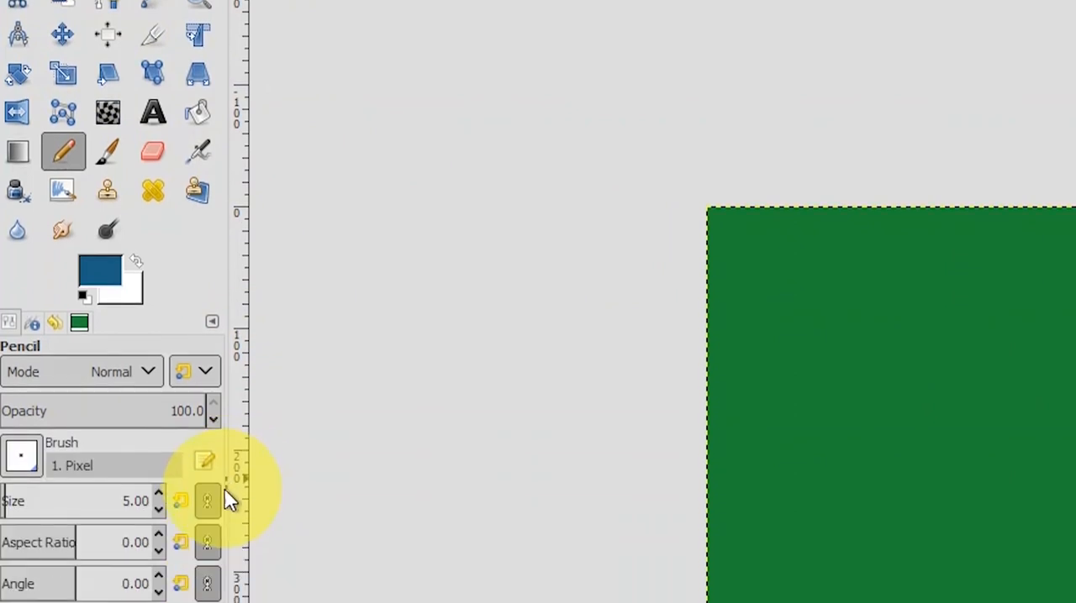
Widen the toolbox dock and make the Text tool active after viewing the Move tool's options.
{"action": "left_click_drag", "start_coordinate": [225, 486], "coordinate": [290, 488]}
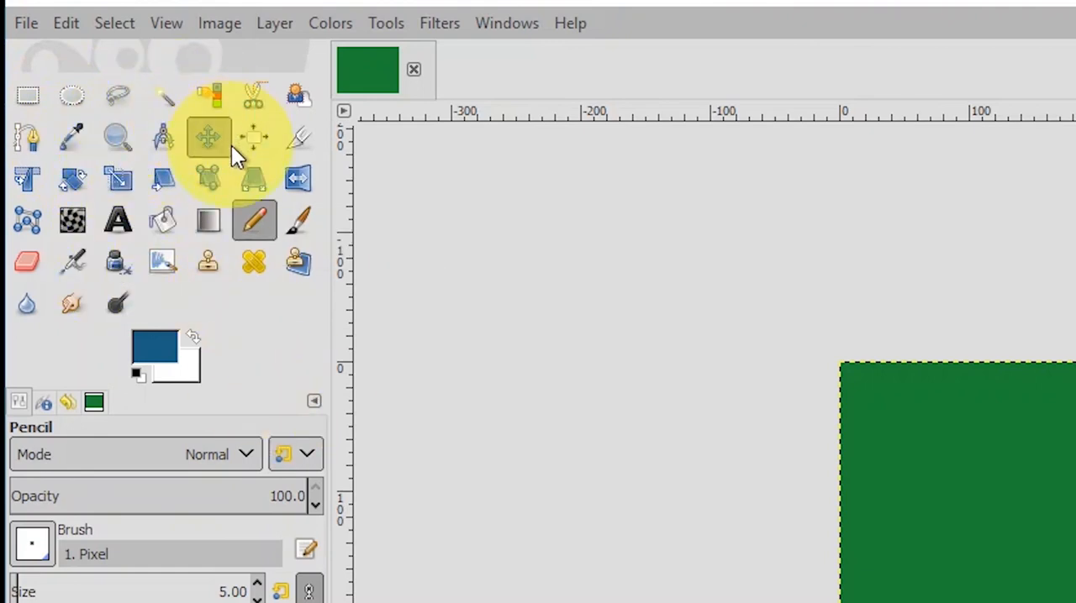
{"action": "left_click", "coordinate": [207, 139]}
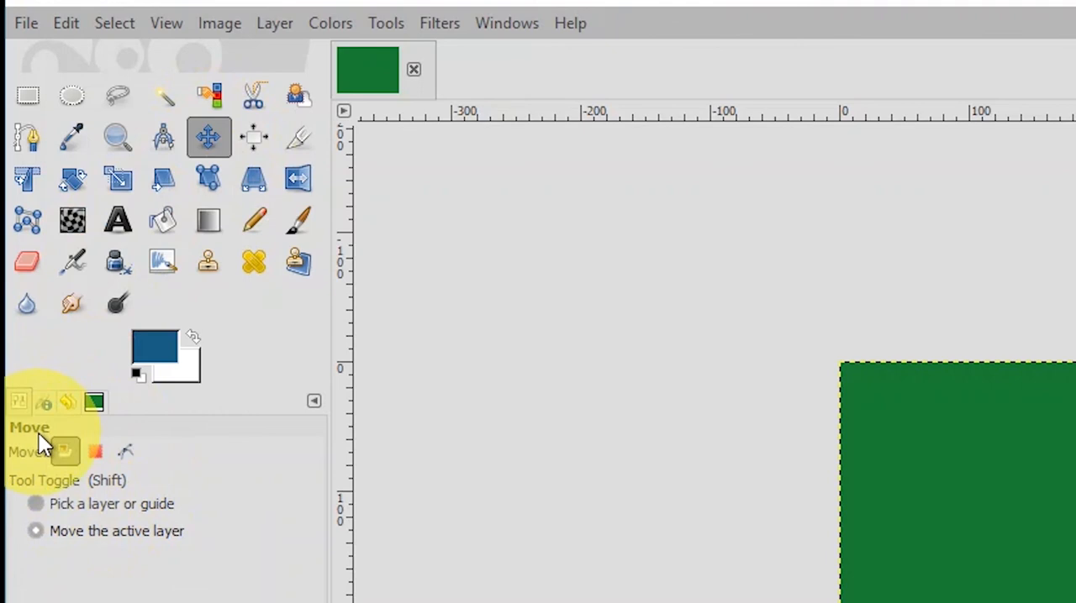
{"action": "left_click", "coordinate": [115, 219]}
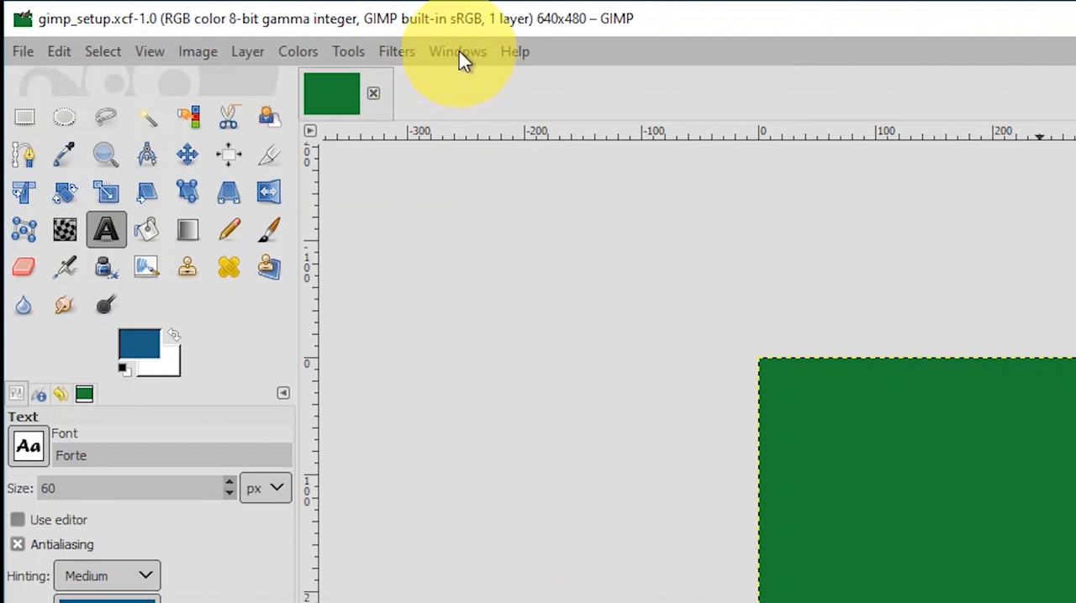
{"action": "left_click", "coordinate": [459, 52]}
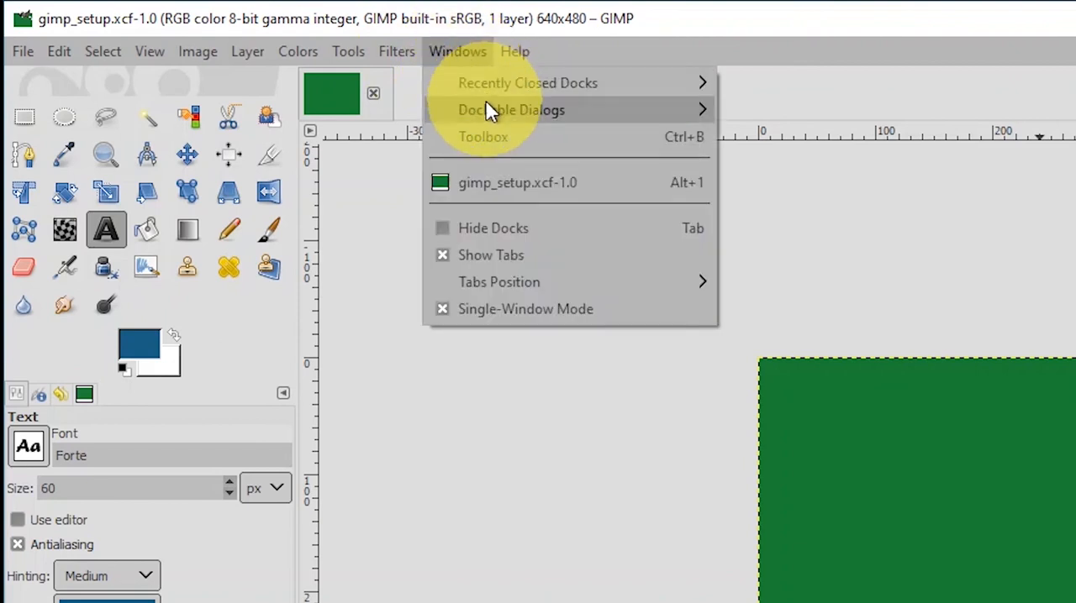
{"action": "mouse_move", "coordinate": [490, 115]}
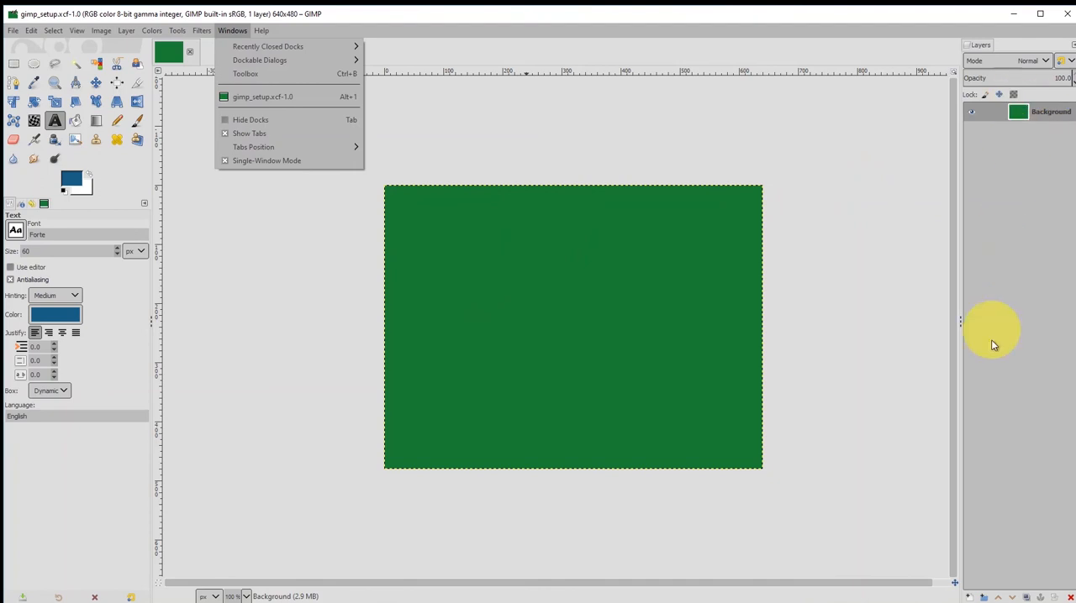
Browse the fonts available for the Text tool, keeping Forte as the chosen font.
{"action": "left_click", "coordinate": [61, 123]}
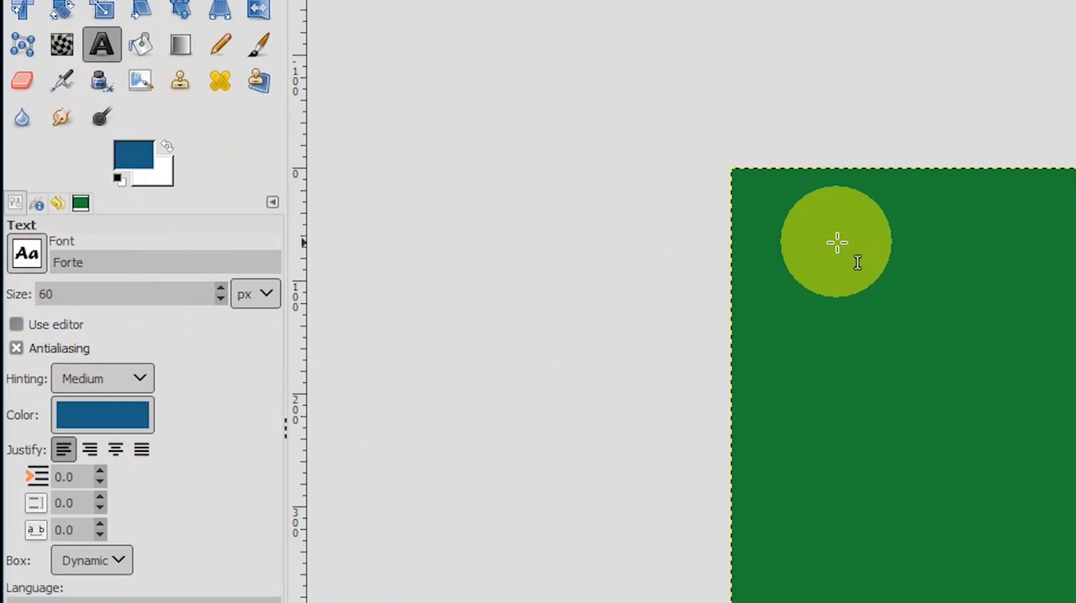
{"action": "left_click", "coordinate": [32, 254]}
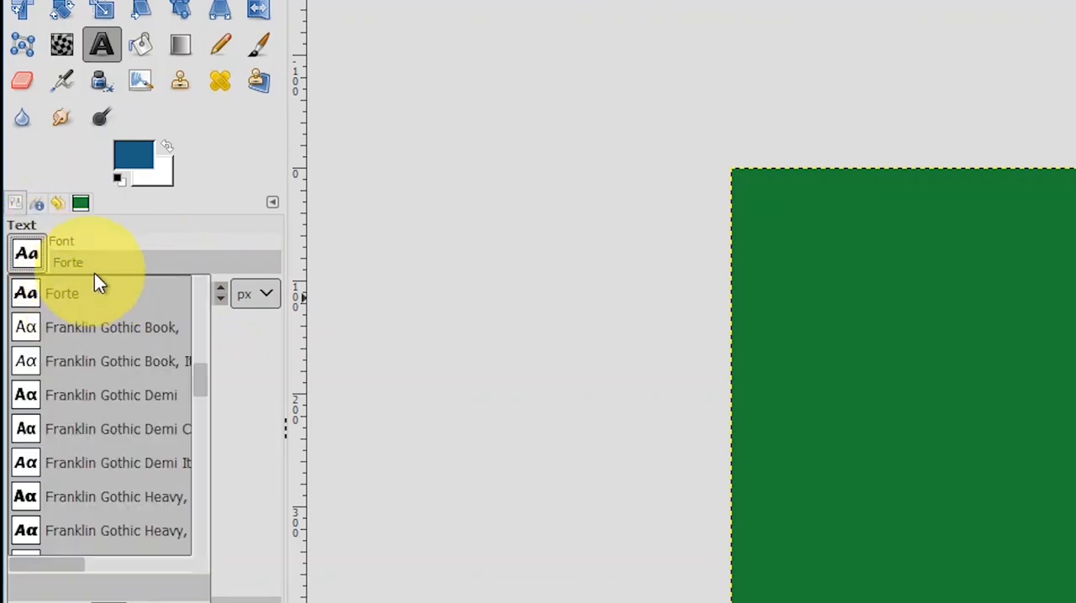
{"action": "left_click_drag", "start_coordinate": [195, 381], "coordinate": [190, 286]}
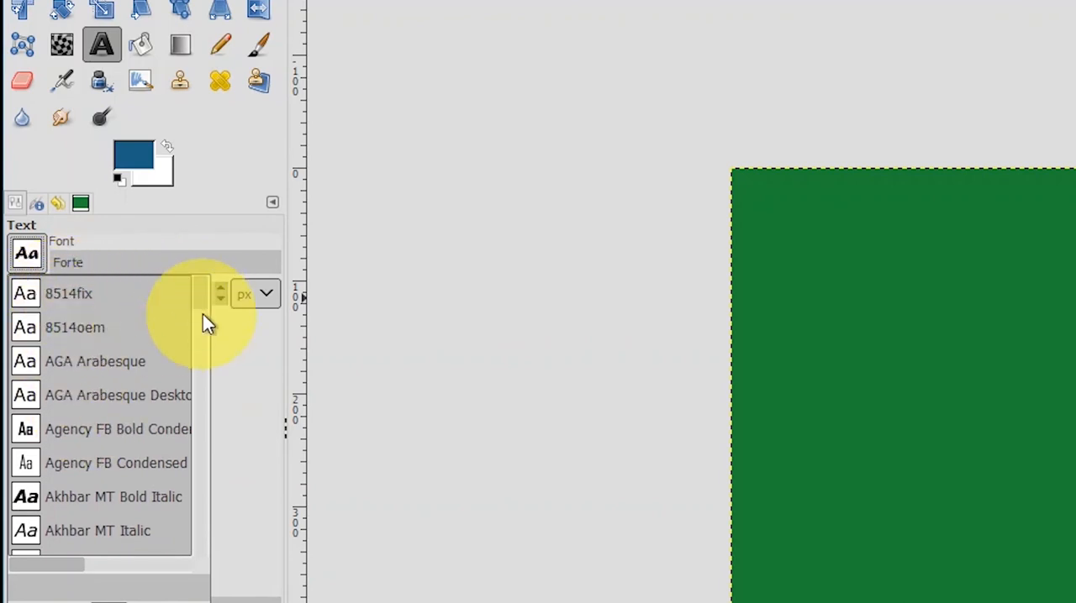
{"action": "mouse_move", "coordinate": [200, 297]}
{"action": "left_mouse_down"}
{"action": "mouse_move", "coordinate": [196, 340]}
{"action": "mouse_move", "coordinate": [198, 294]}
{"action": "left_mouse_up"}
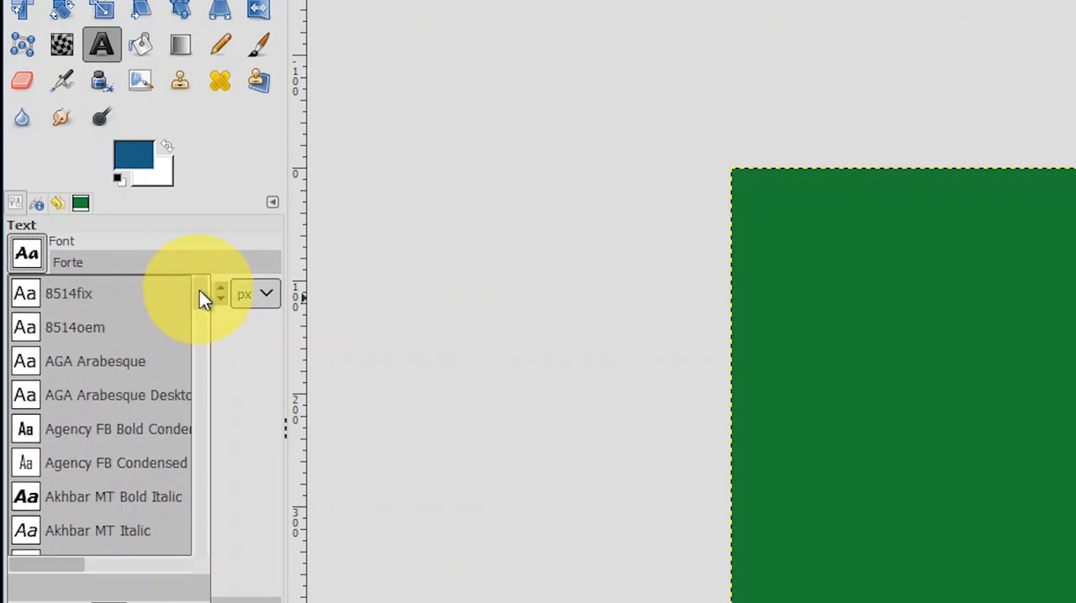
{"action": "left_click_drag", "start_coordinate": [200, 294], "coordinate": [187, 387]}
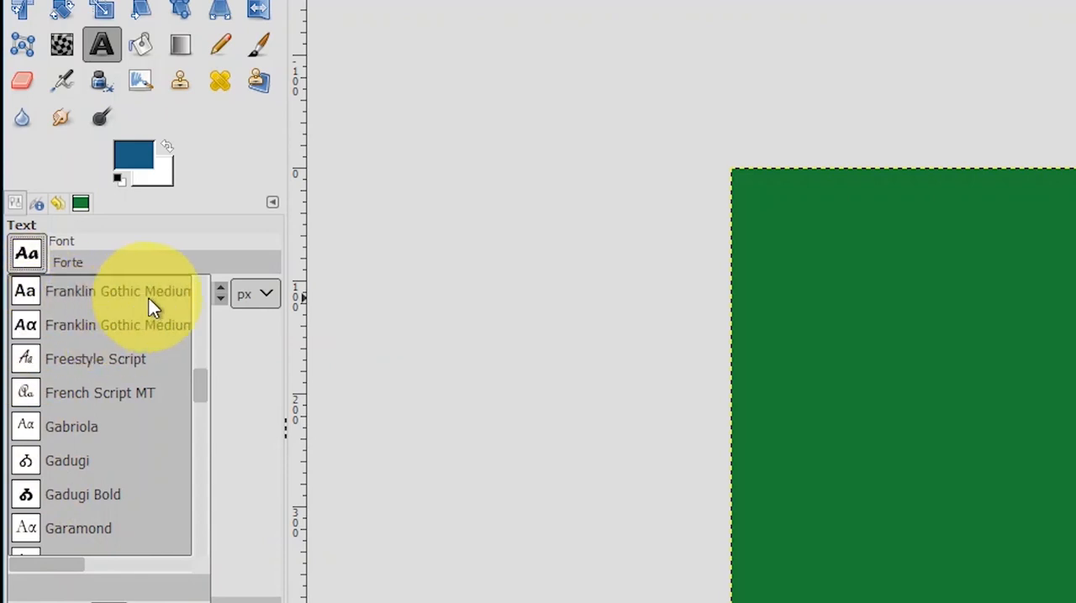
{"action": "left_click", "coordinate": [219, 223]}
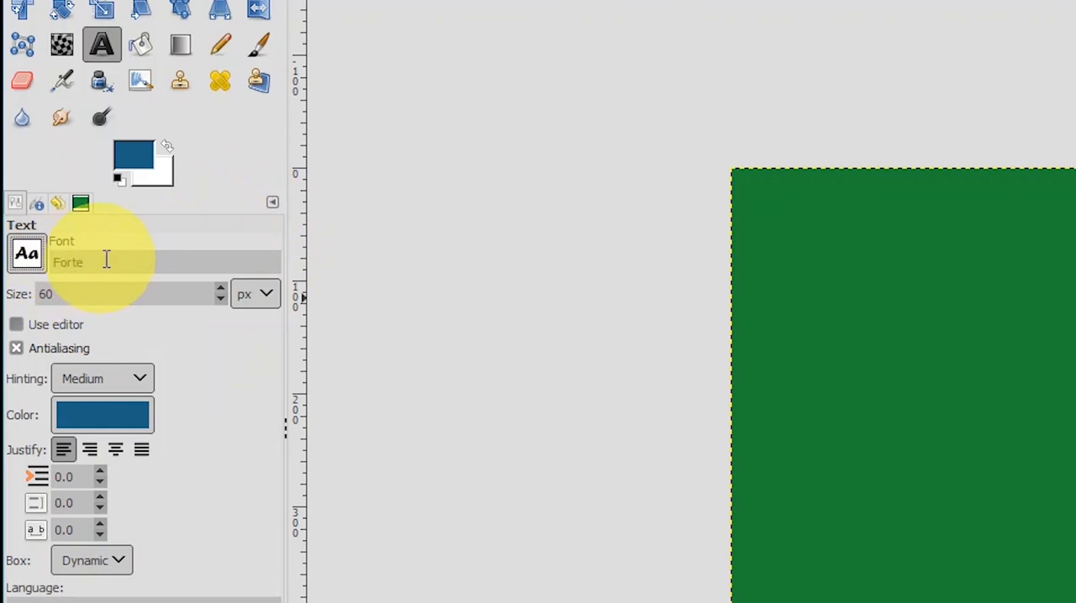
Open the text colour settings and accept 1b5d83 as the text colour.
{"action": "left_click", "coordinate": [101, 415]}
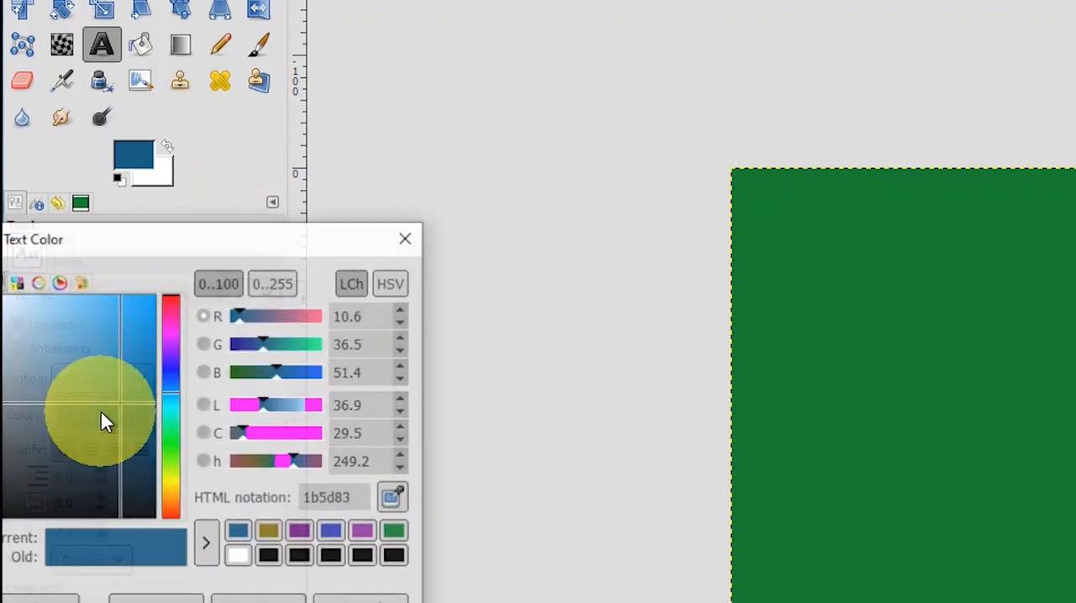
{"action": "left_click_drag", "start_coordinate": [189, 247], "coordinate": [496, 173]}
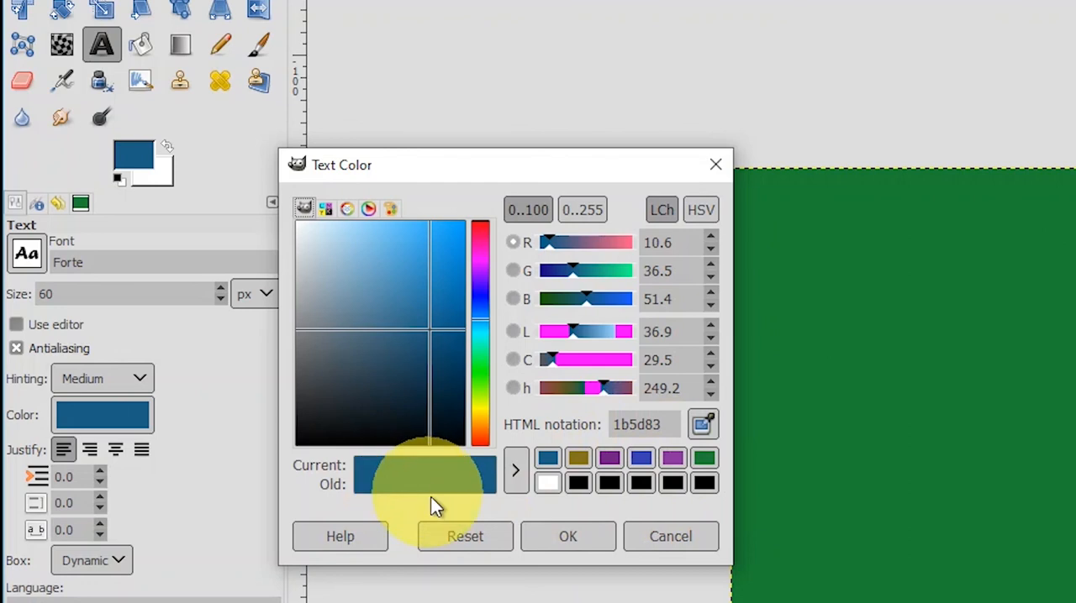
{"action": "left_click", "coordinate": [552, 535]}
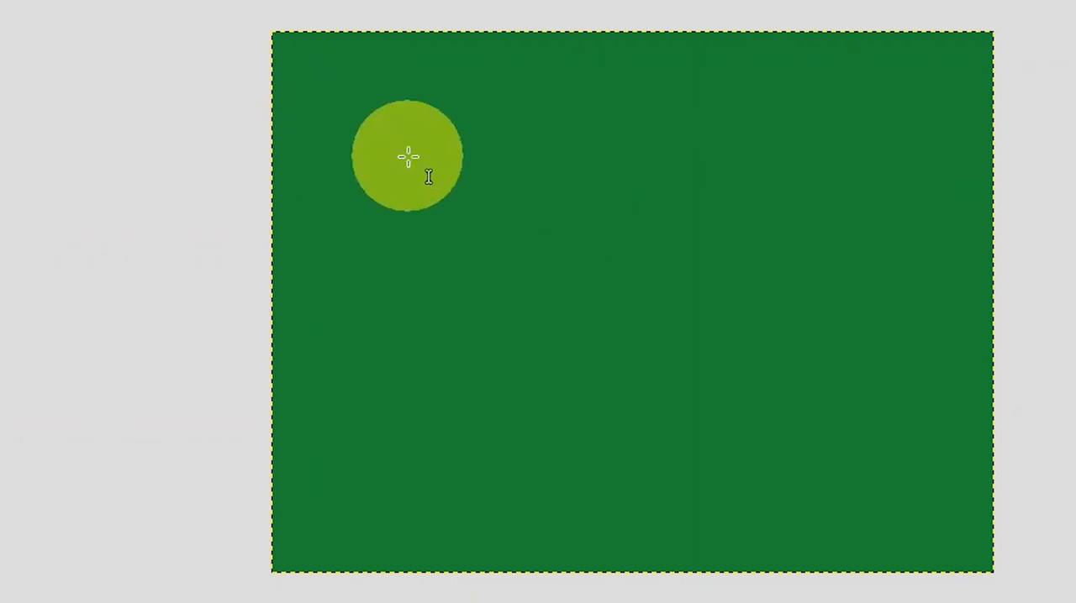
Add the text "Merry Christmas" in Forte at 60 px near the upper-left corner of the green background.
{"action": "left_click", "coordinate": [321, 101]}
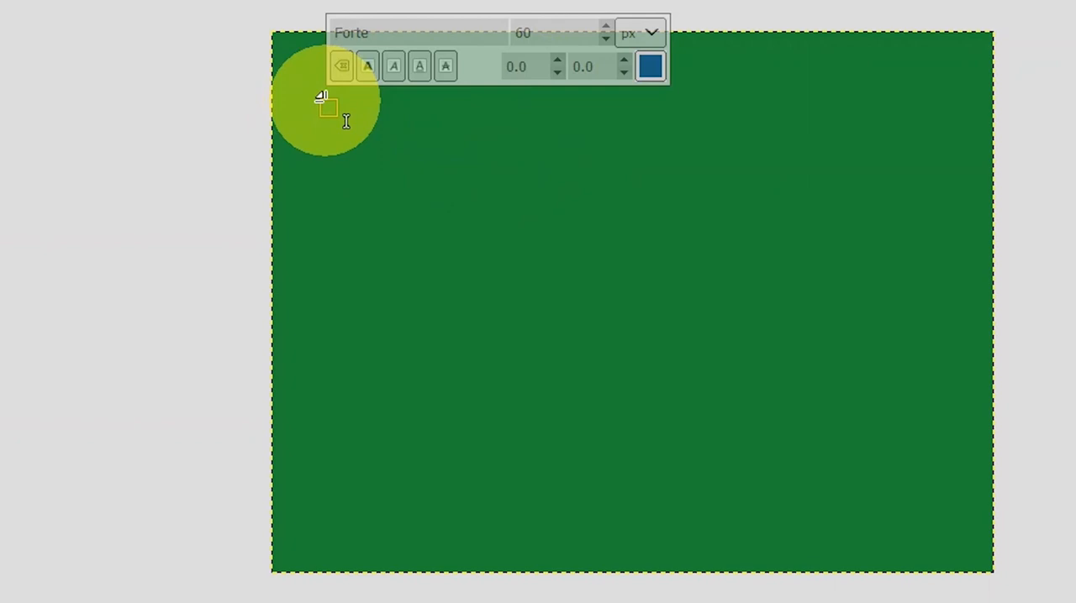
{"action": "type", "text": "M"}
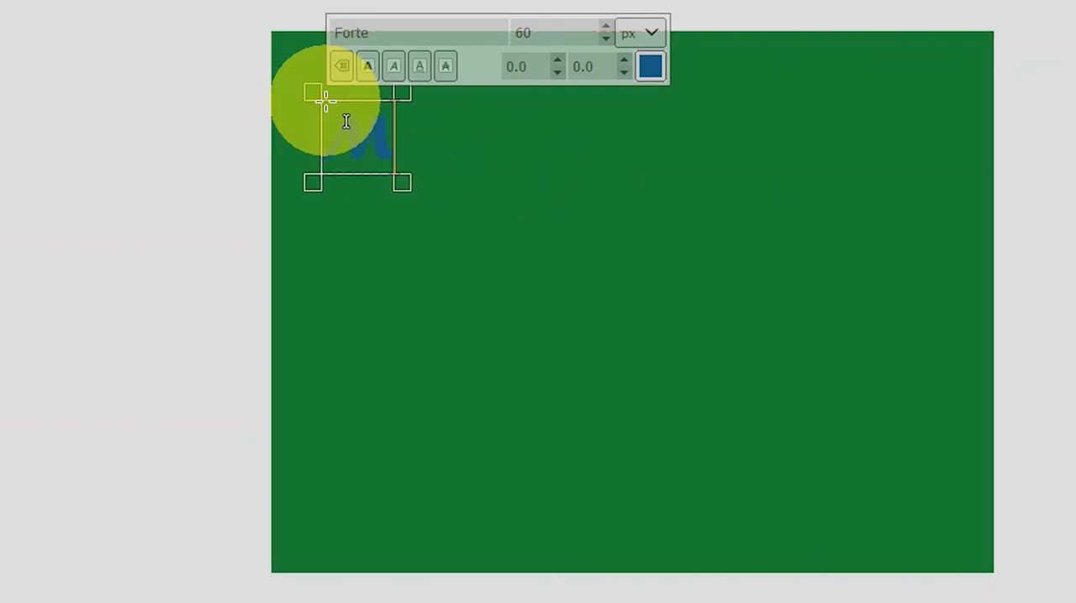
{"action": "type", "text": "erry"}
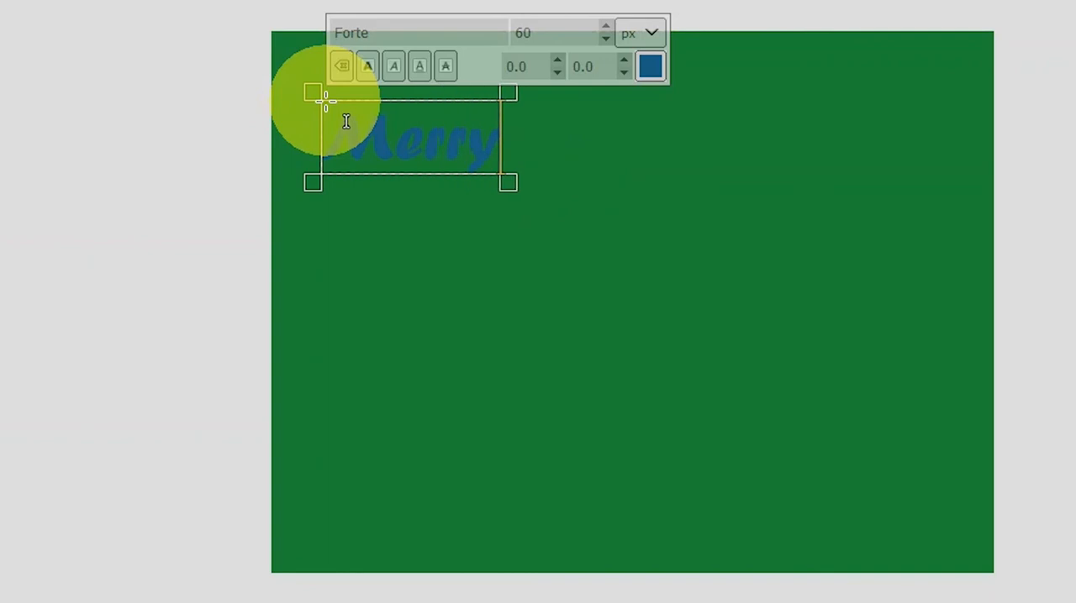
{"action": "type", "text": " Chri"}
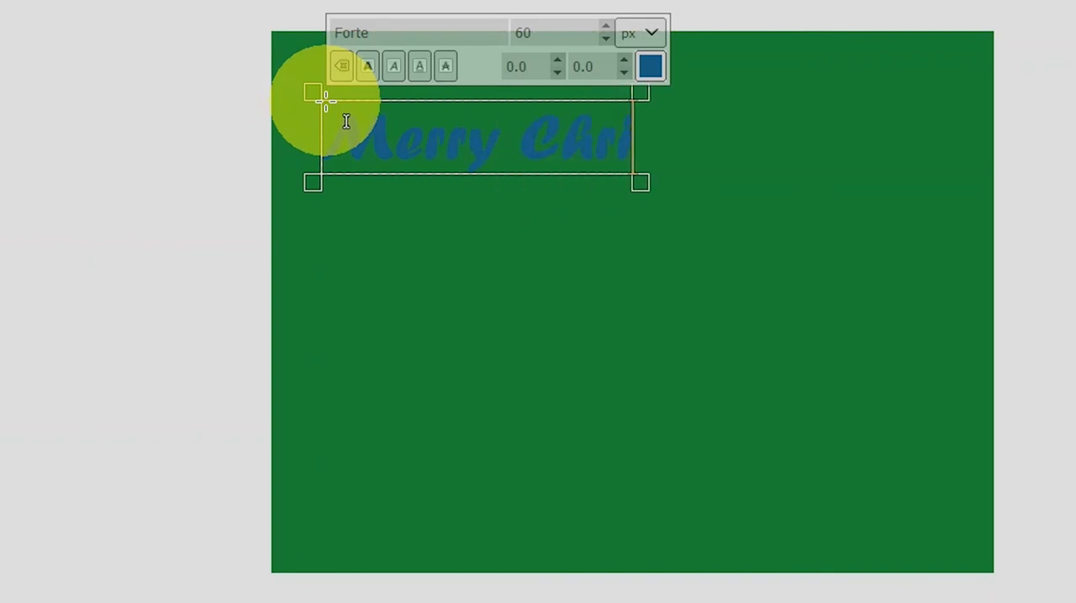
{"action": "type", "text": "stmas"}
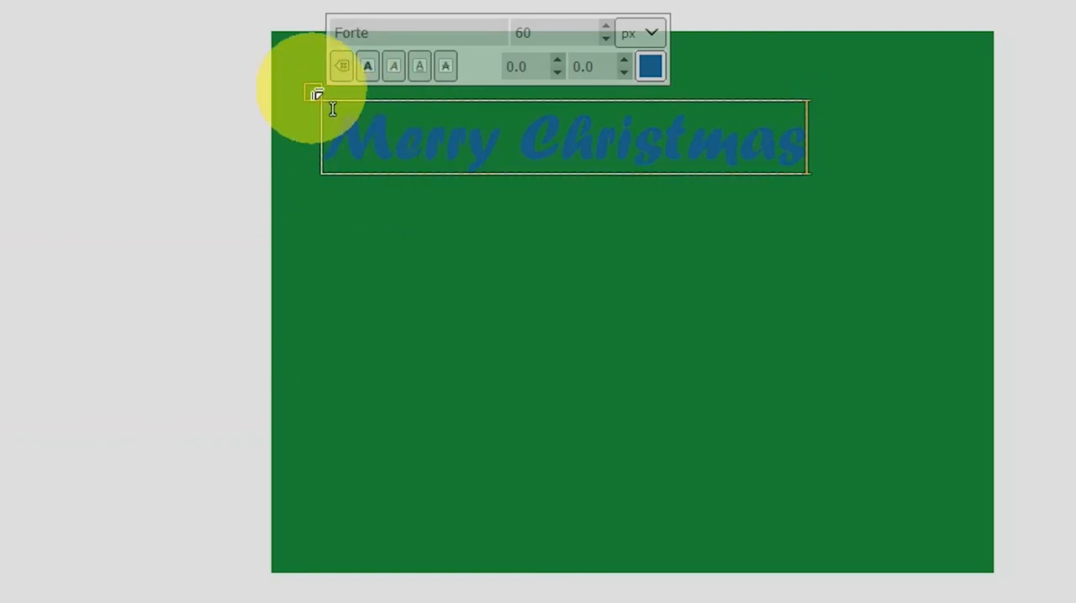
{"action": "mouse_move", "coordinate": [806, 174]}
{"action": "left_mouse_down"}
{"action": "mouse_move", "coordinate": [805, 187]}
{"action": "mouse_move", "coordinate": [816, 184]}
{"action": "left_mouse_up"}
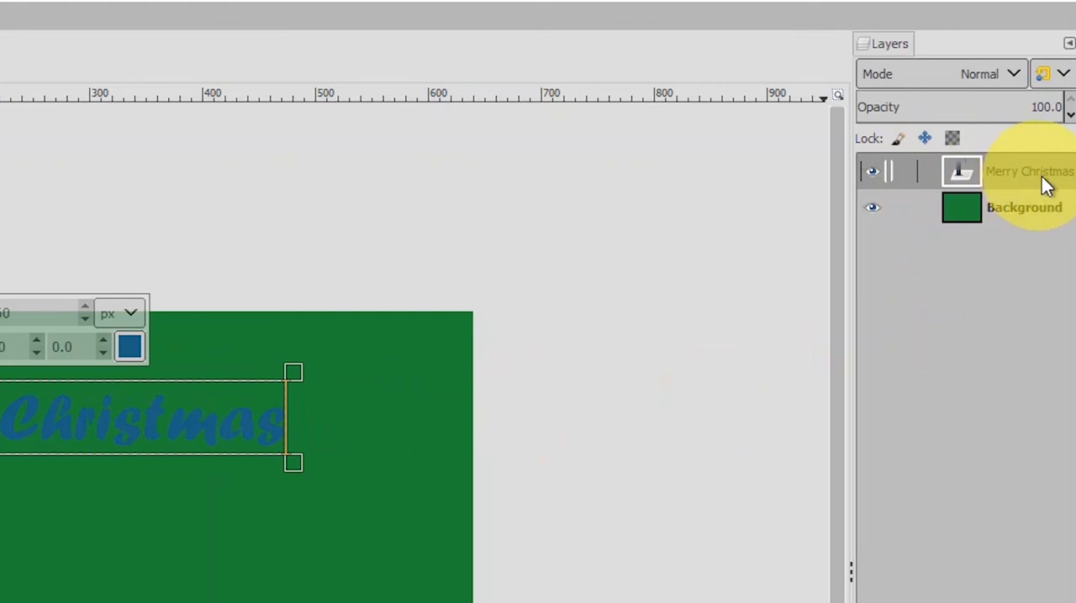
Toggle the visibility of the Merry Christmas and Background layers to examine each one's content, leaving both shown.
{"action": "left_click", "coordinate": [874, 170]}
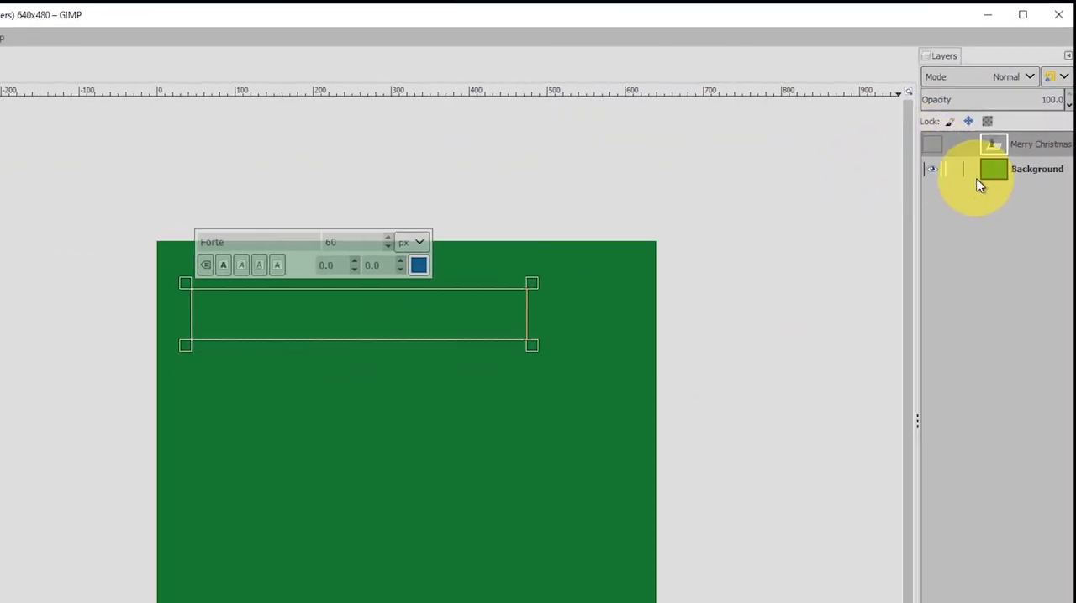
{"action": "left_click", "coordinate": [933, 147]}
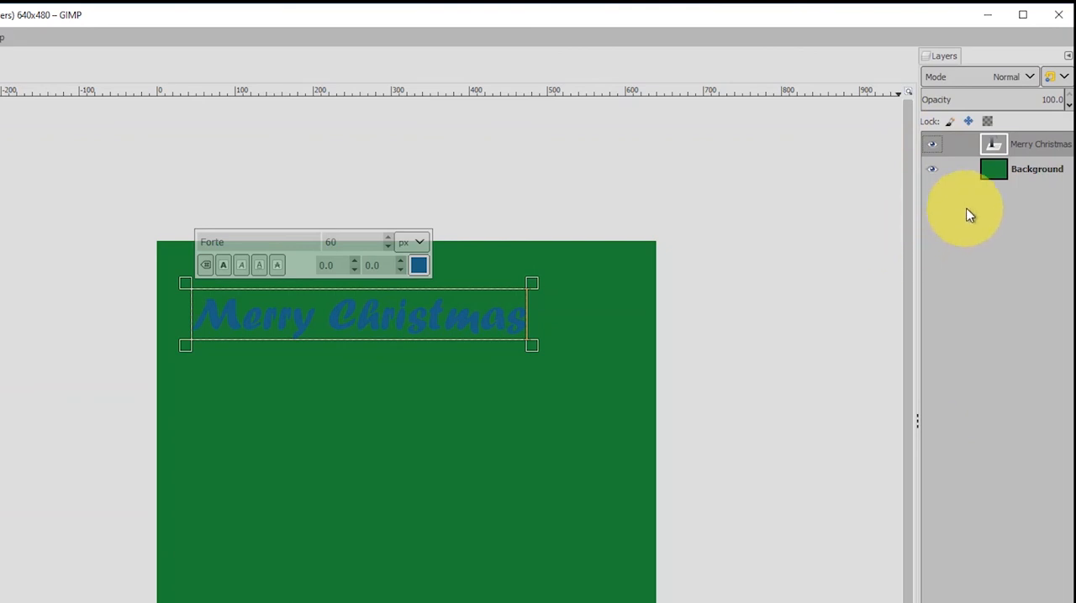
{"action": "left_click", "coordinate": [932, 144]}
{"action": "left_click", "coordinate": [935, 170]}
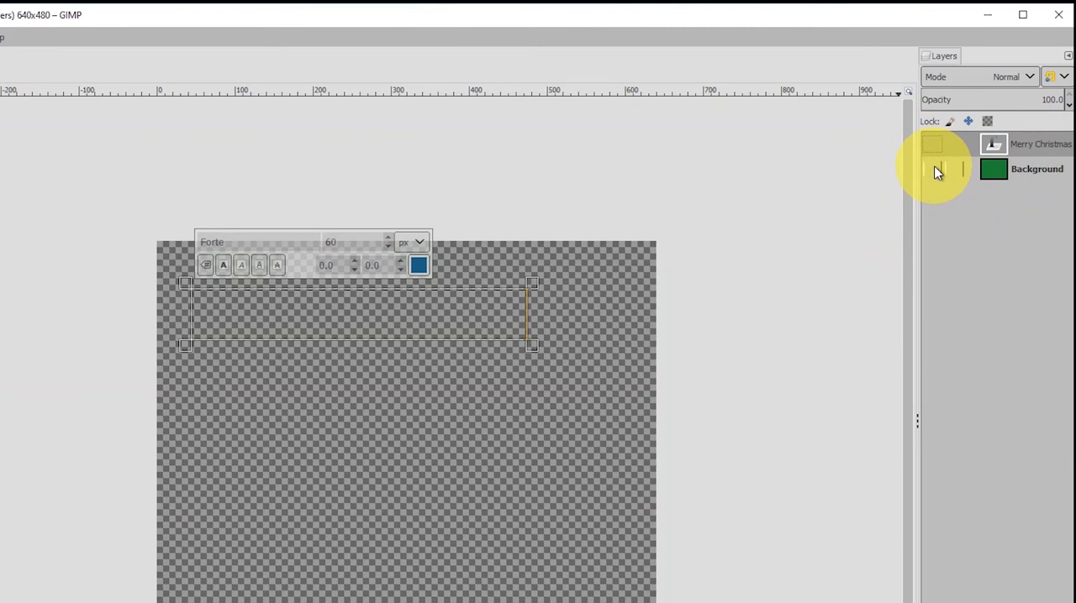
{"action": "left_click", "coordinate": [935, 170]}
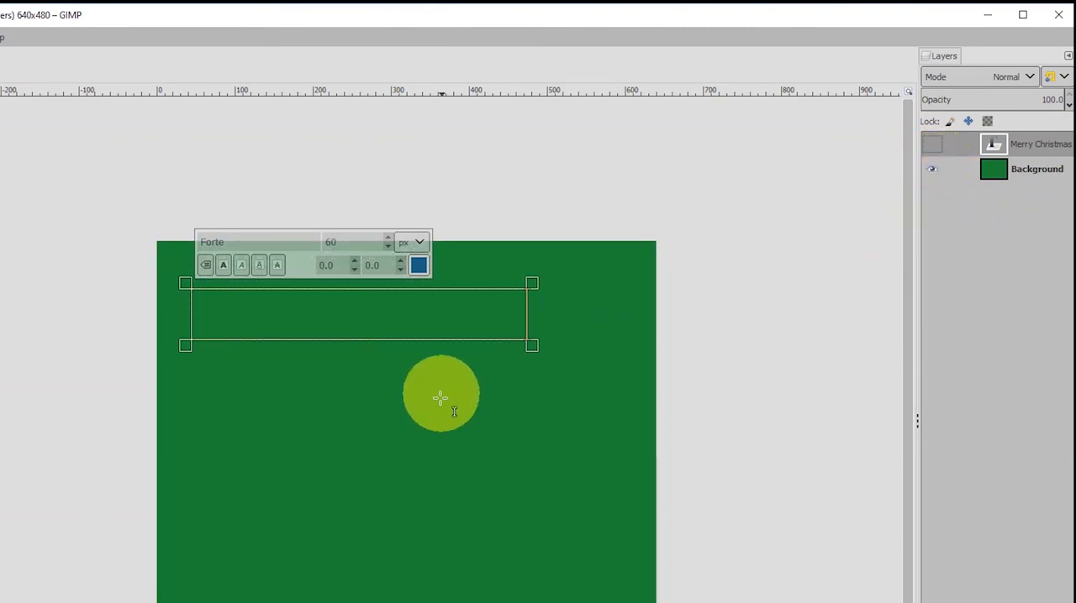
{"action": "left_click", "coordinate": [931, 169]}
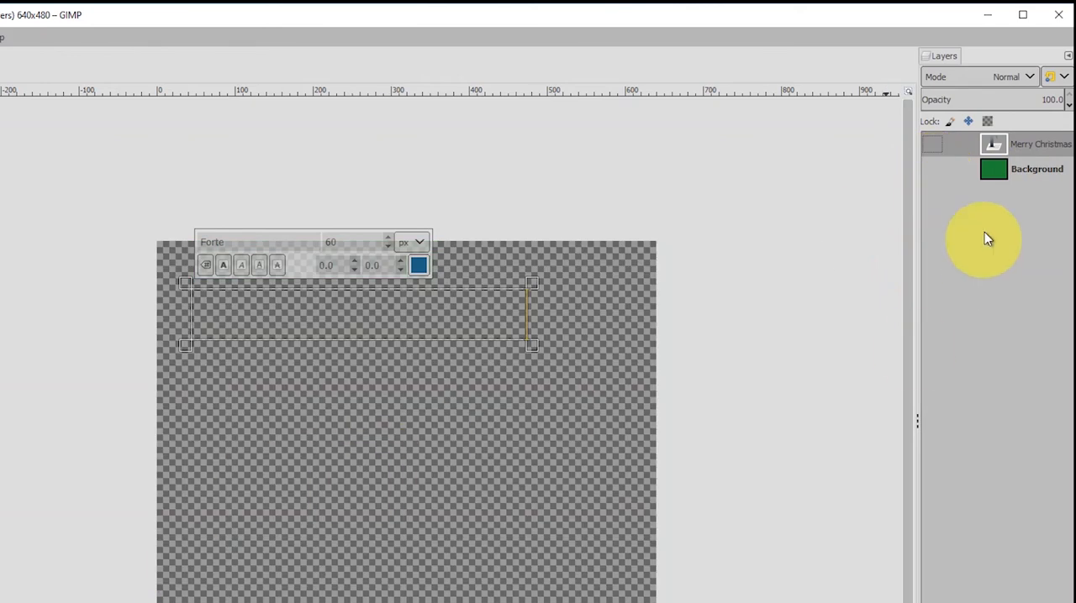
{"action": "left_click", "coordinate": [935, 169]}
{"action": "left_click", "coordinate": [933, 144]}
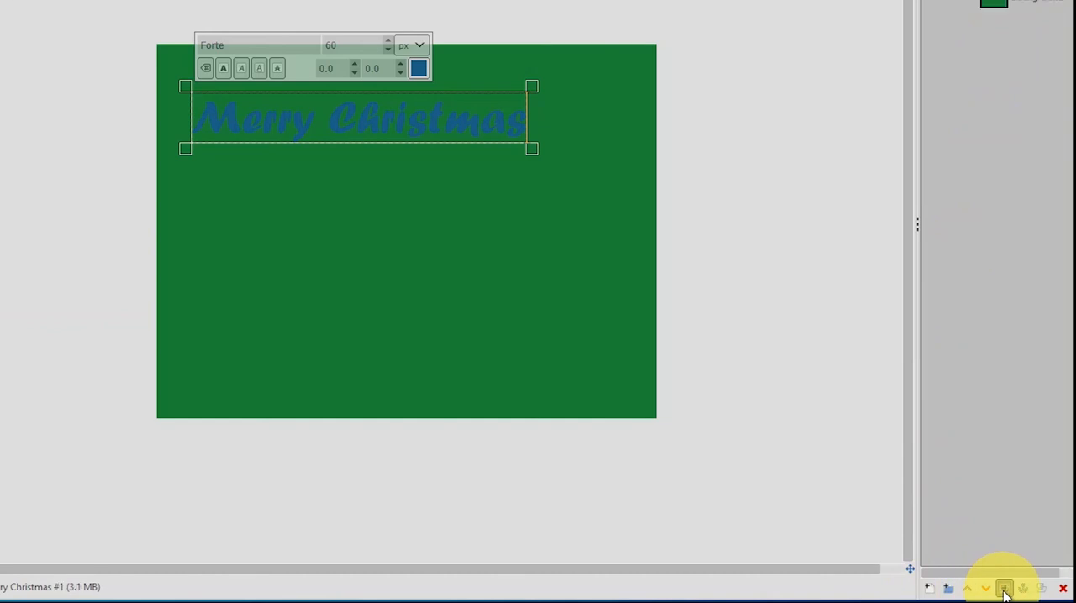
Duplicate the Merry Christmas text layer.
{"action": "left_click", "coordinate": [1005, 590]}
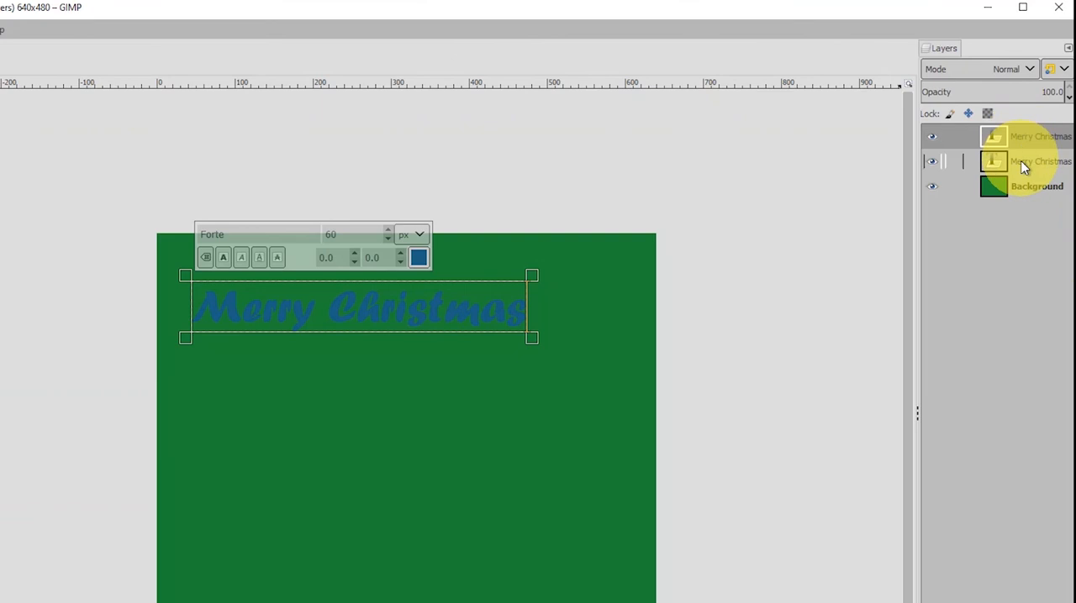
{"action": "left_click", "coordinate": [1045, 163]}
Toggle the visibility of the two Merry Christmas layers to compare the copies, leaving both shown.
{"action": "left_click", "coordinate": [931, 136]}
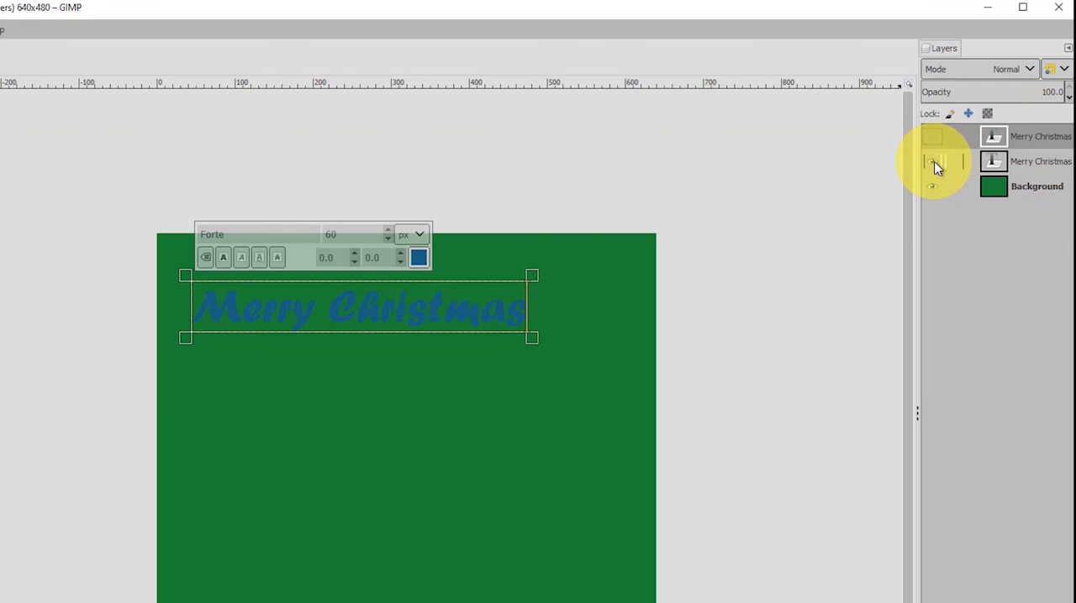
{"action": "left_click", "coordinate": [933, 162]}
{"action": "left_click", "coordinate": [935, 138]}
{"action": "left_click", "coordinate": [935, 139]}
{"action": "left_click", "coordinate": [937, 164]}
{"action": "left_click", "coordinate": [937, 141]}
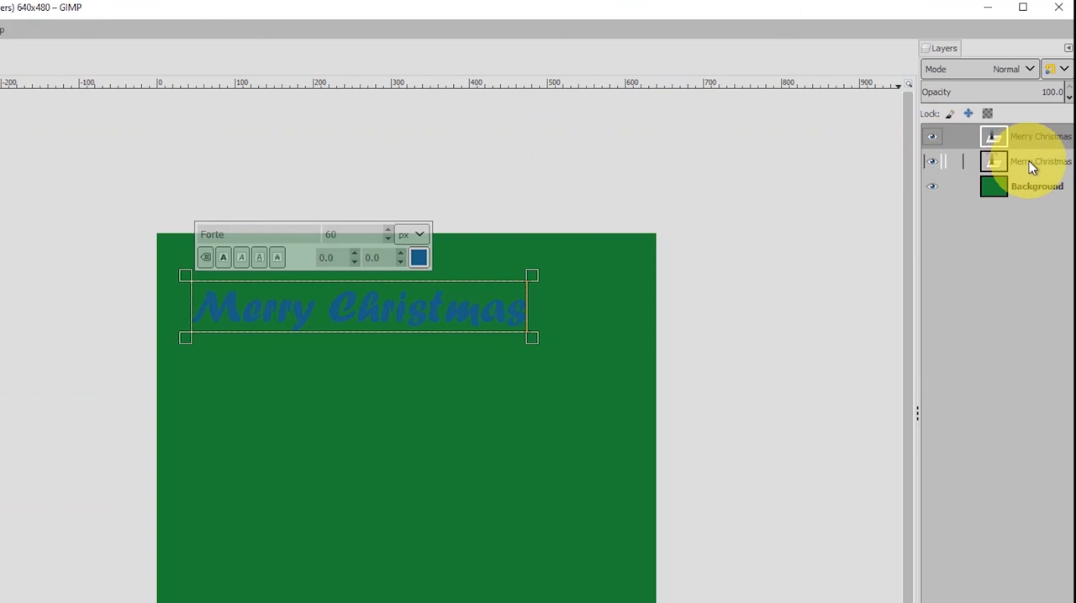
Hide the upper Merry Christmas layer and recolor all the text on the lower copy to purple 601b83.
{"action": "left_click", "coordinate": [1028, 162]}
{"action": "left_click", "coordinate": [935, 139]}
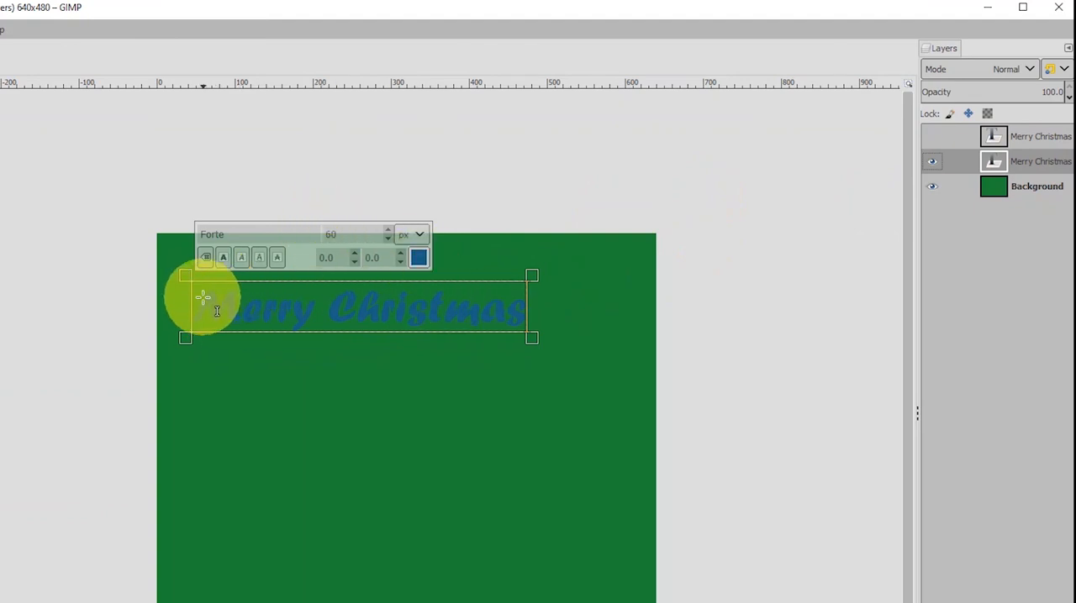
{"action": "left_click_drag", "start_coordinate": [204, 297], "coordinate": [614, 329]}
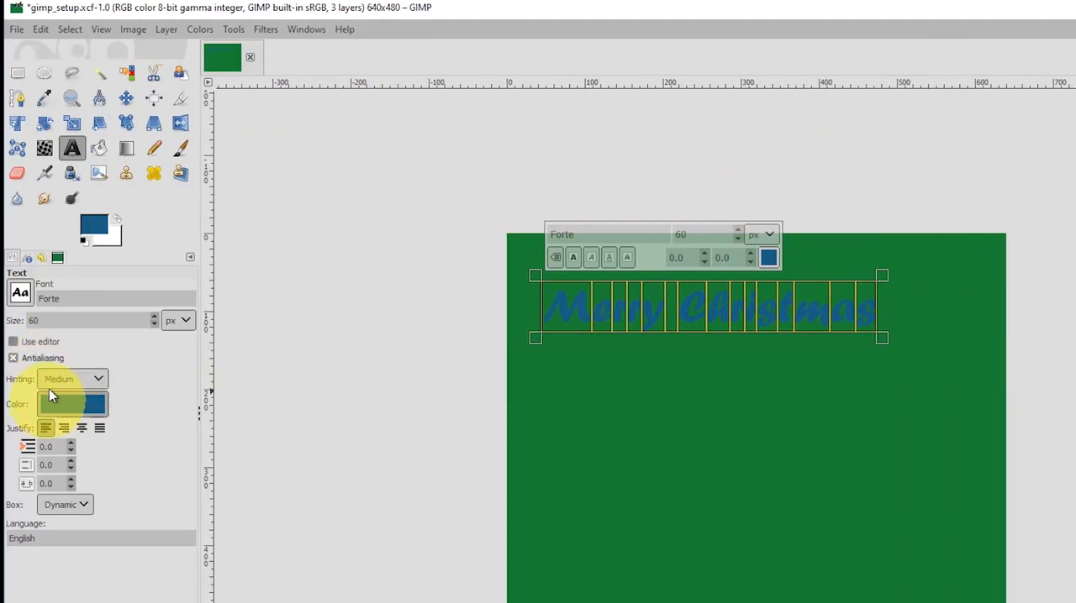
{"action": "left_click", "coordinate": [769, 259]}
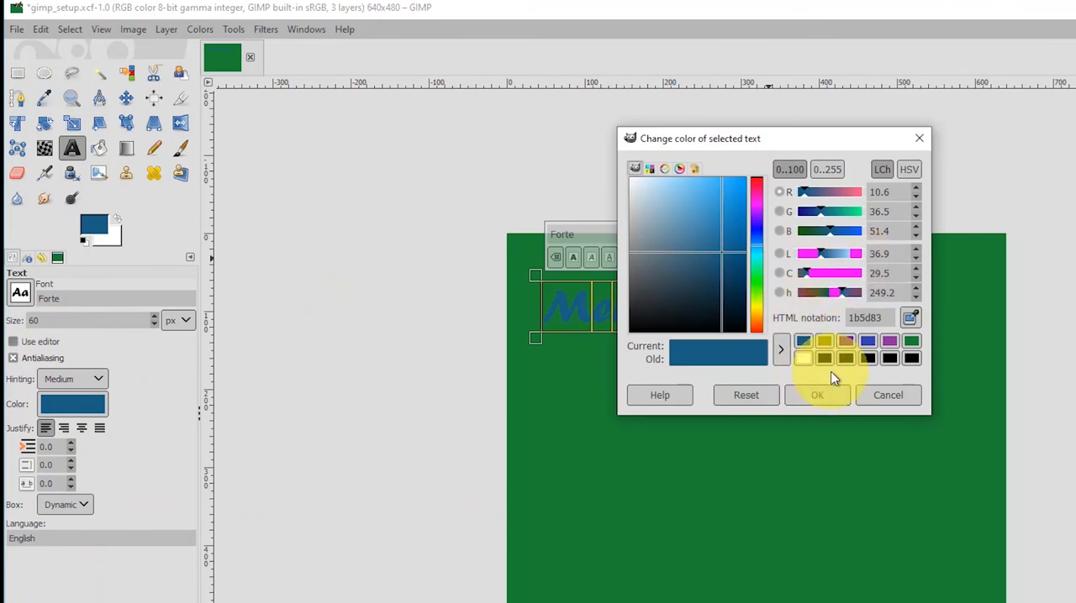
{"action": "left_click", "coordinate": [759, 217]}
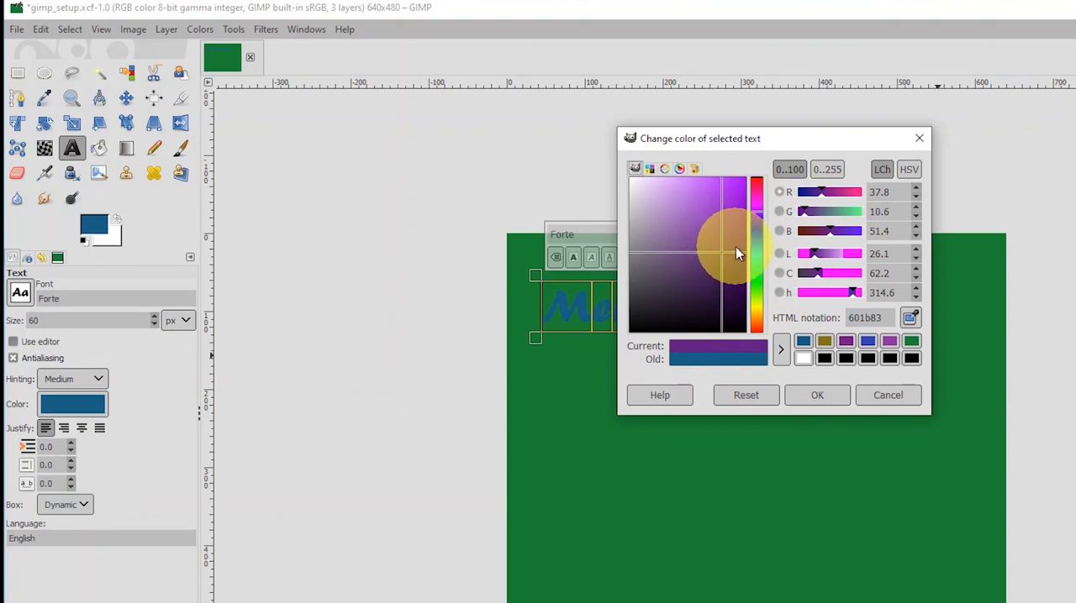
{"action": "left_click", "coordinate": [828, 401]}
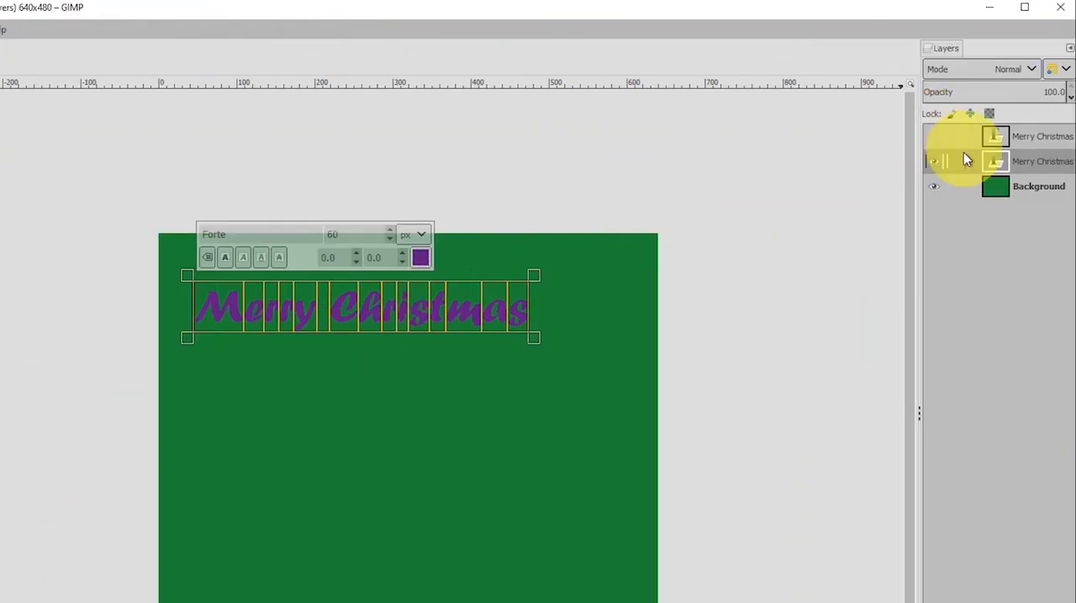
Enlarge the purple Merry Christmas text to 61 px and leave the upper blue text layer shown above it.
{"action": "left_click", "coordinate": [937, 138]}
{"action": "left_click", "coordinate": [937, 138]}
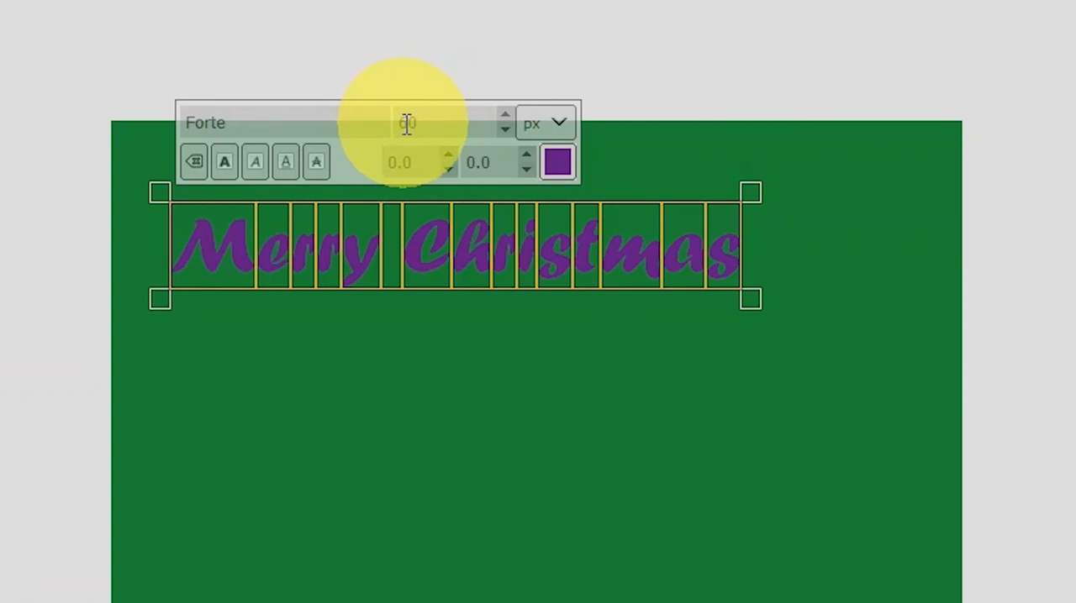
{"action": "left_click", "coordinate": [505, 116]}
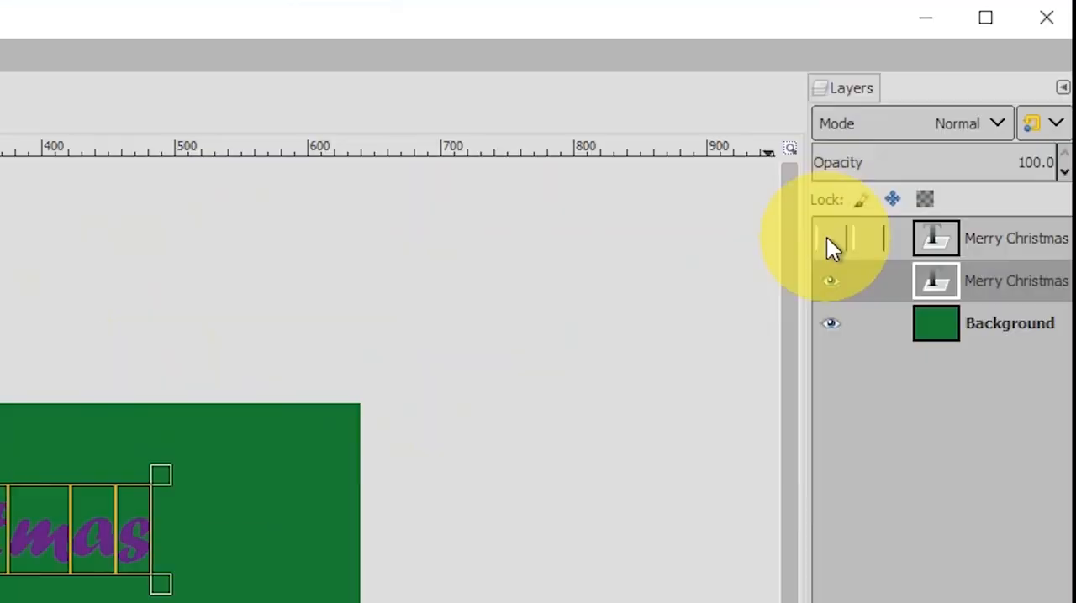
{"action": "left_click", "coordinate": [827, 237]}
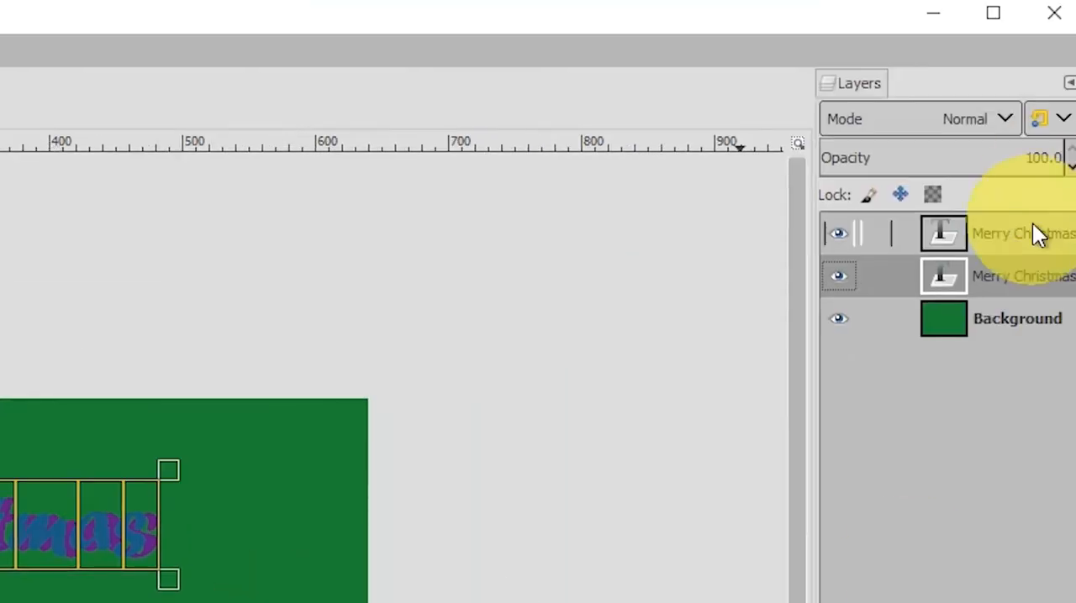
Move the upper blue Merry Christmas layer slightly up and to the right, so the purple copy forms a shadow behind it.
{"action": "left_click", "coordinate": [1043, 245]}
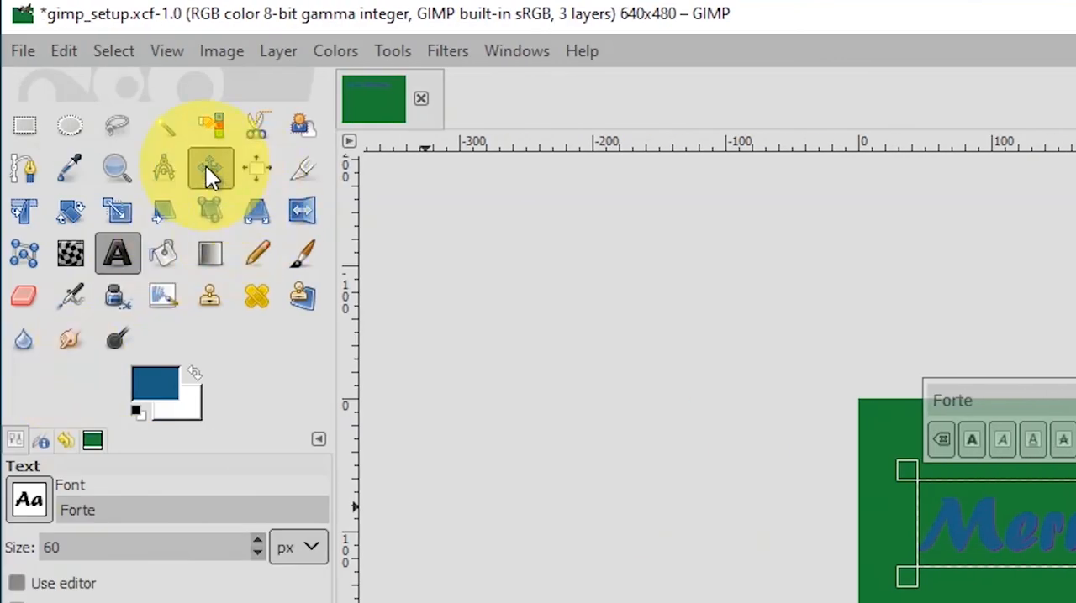
{"action": "left_click", "coordinate": [207, 166]}
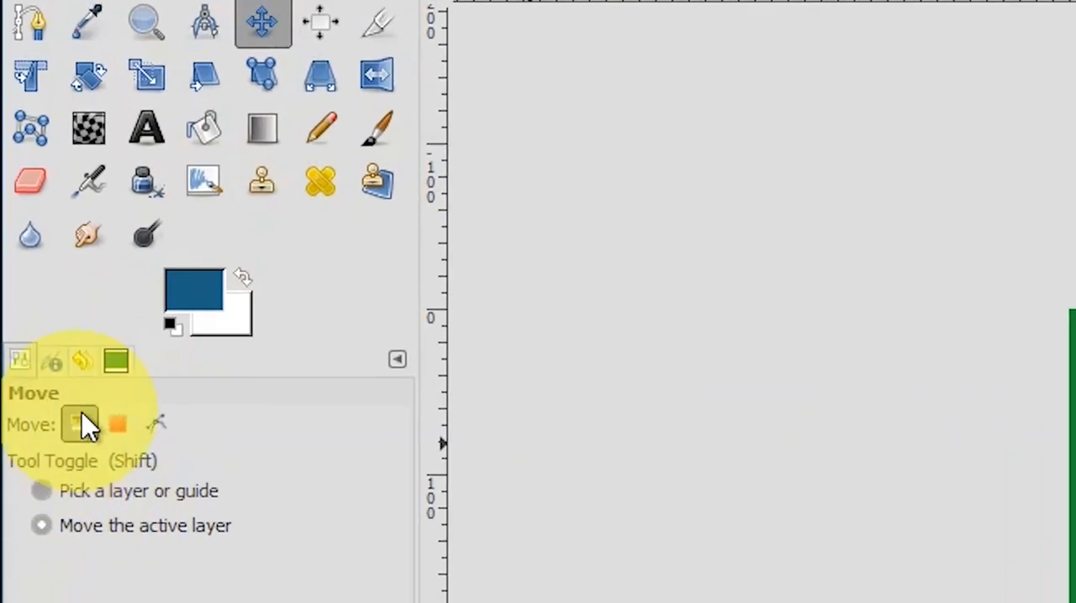
{"action": "left_click", "coordinate": [47, 529]}
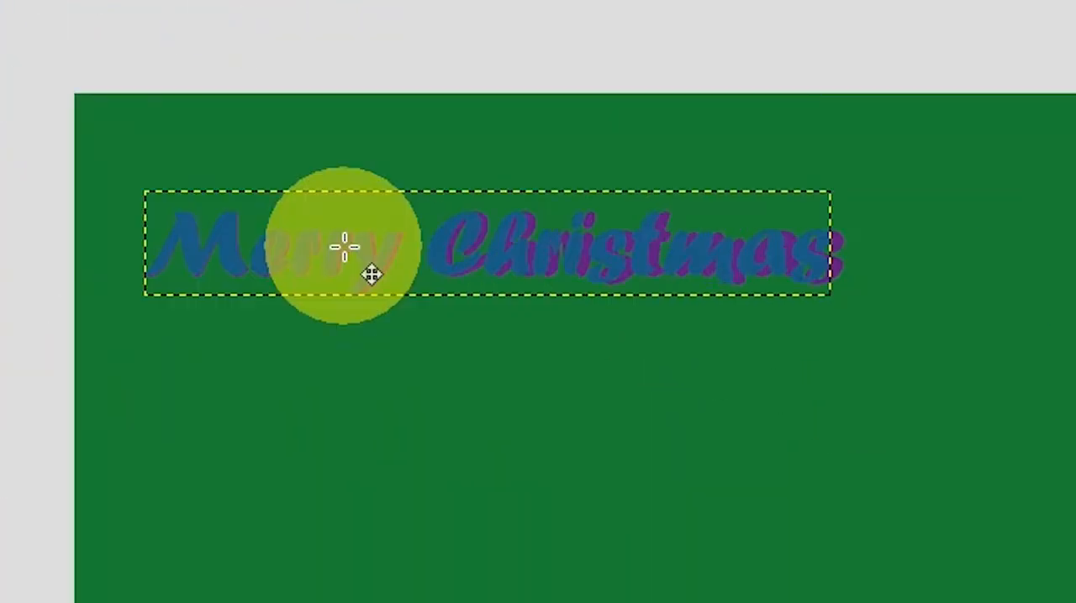
{"action": "left_click_drag", "start_coordinate": [370, 275], "coordinate": [383, 269]}
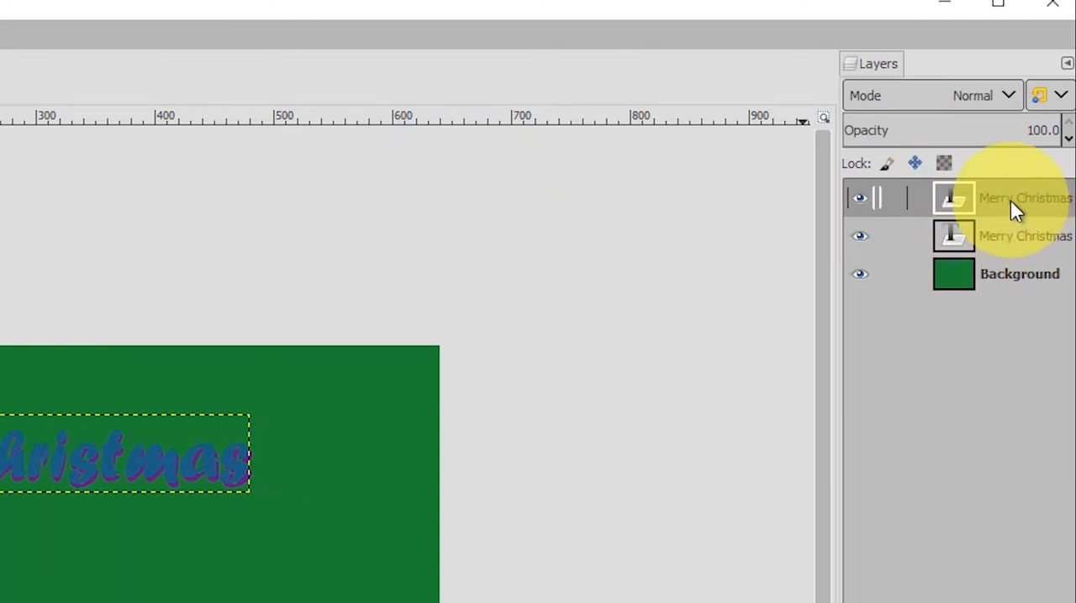
Merge the upper Merry Christmas layer down into the purple copy beneath it.
{"action": "left_click", "coordinate": [998, 208]}
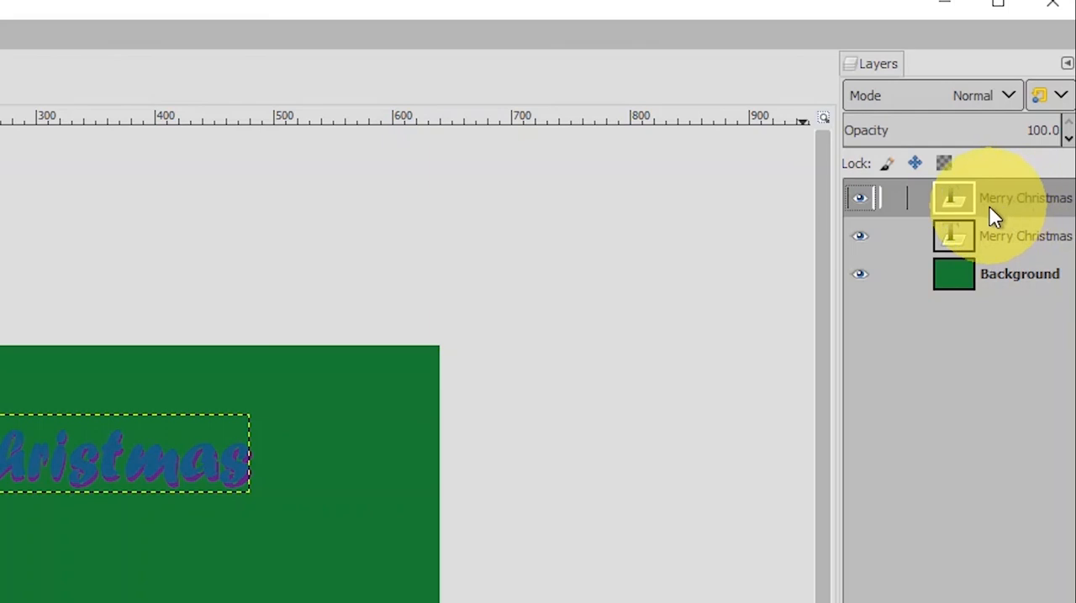
{"action": "left_click", "coordinate": [1003, 243]}
{"action": "left_click", "coordinate": [1002, 207]}
{"action": "left_click", "coordinate": [1007, 242]}
{"action": "left_click", "coordinate": [1001, 215]}
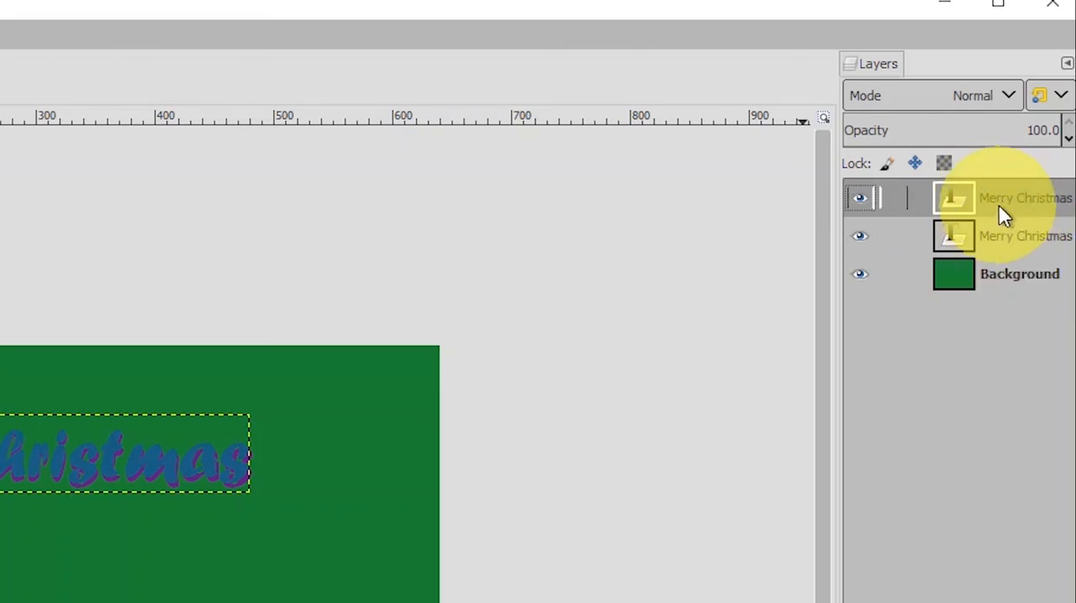
{"action": "right_click", "coordinate": [989, 203]}
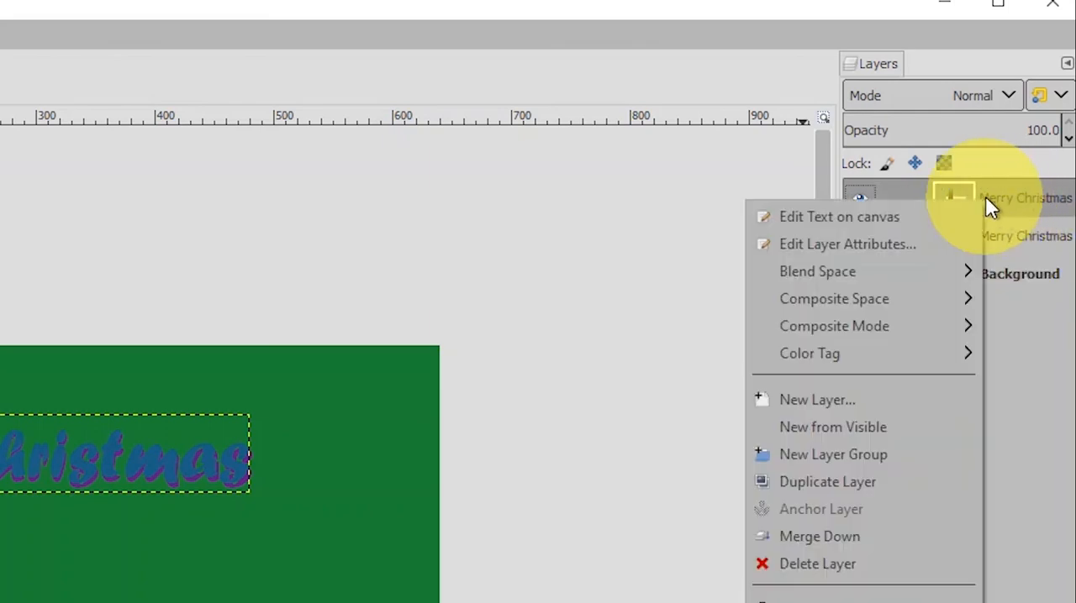
{"action": "left_click", "coordinate": [836, 538]}
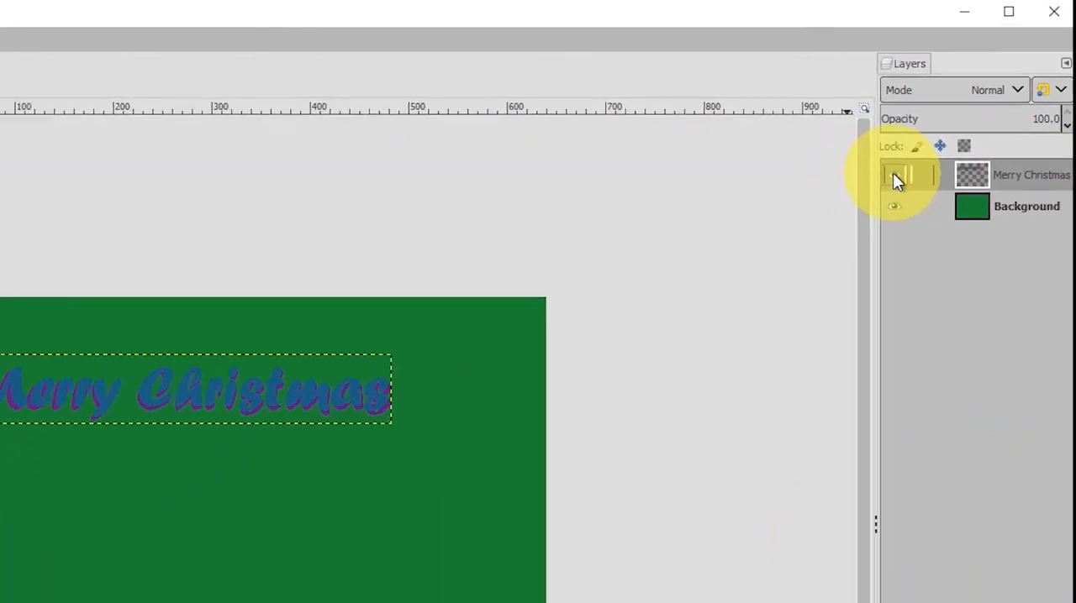
Toggle the merged Merry Christmas layer's visibility to check it, and move the text right to center it near the card's upper edge.
{"action": "left_click", "coordinate": [892, 174]}
{"action": "left_click", "coordinate": [906, 172]}
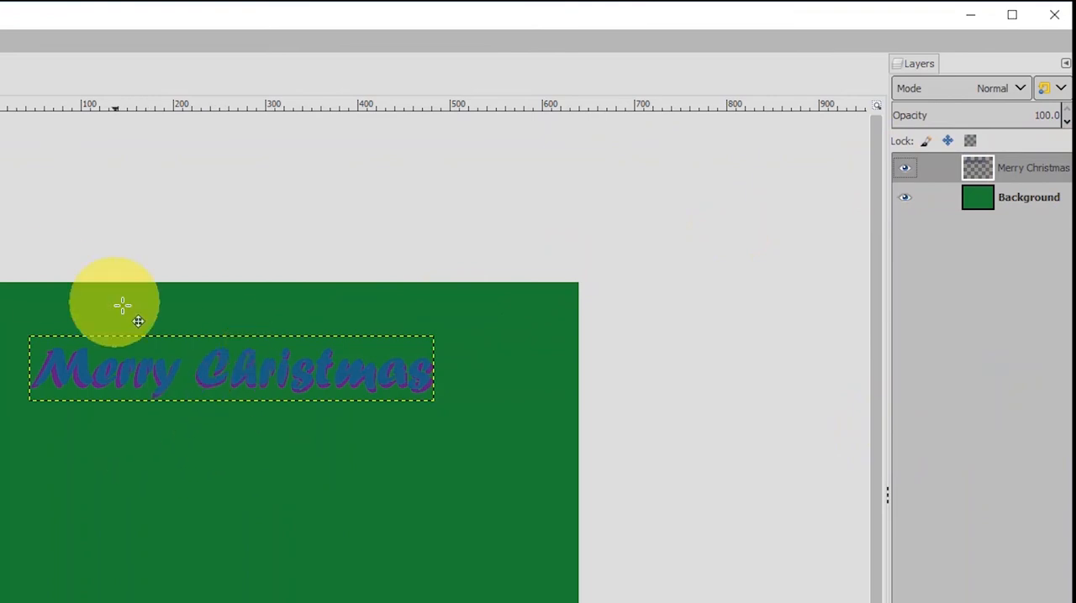
{"action": "left_click_drag", "start_coordinate": [216, 377], "coordinate": [268, 379]}
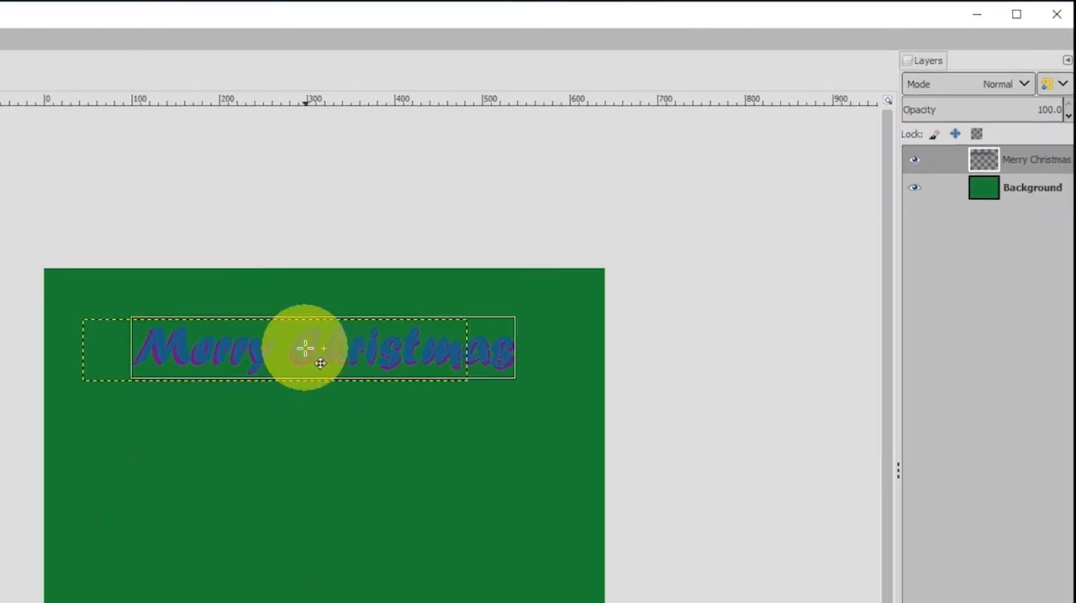
Clear any selection and add a transparent 640 × 480 px layer named "border".
{"action": "key", "text": "shift+ctrl+a"}
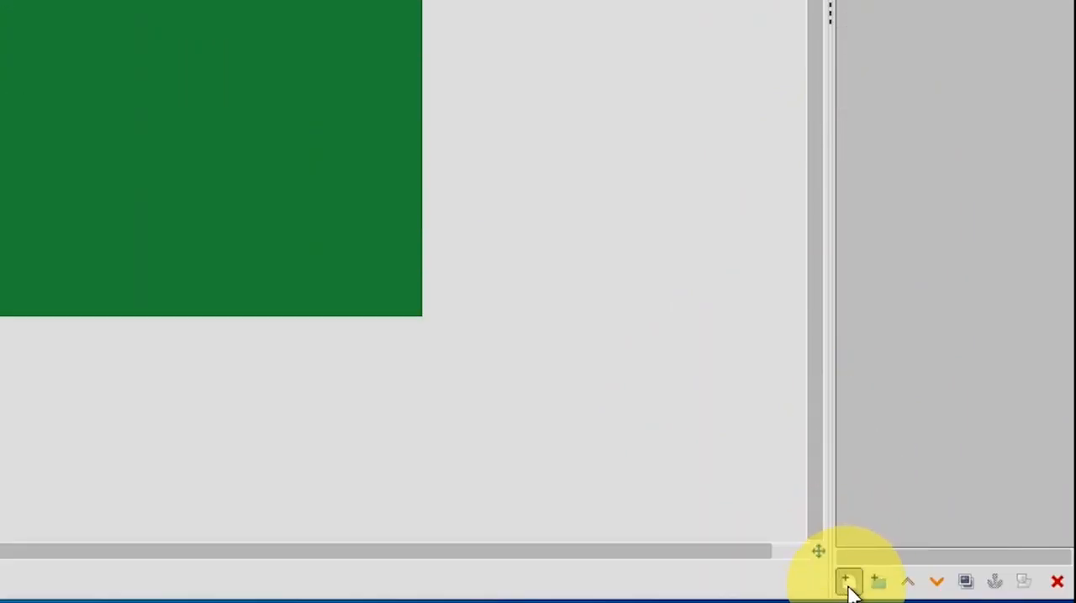
{"action": "left_click", "coordinate": [849, 586]}
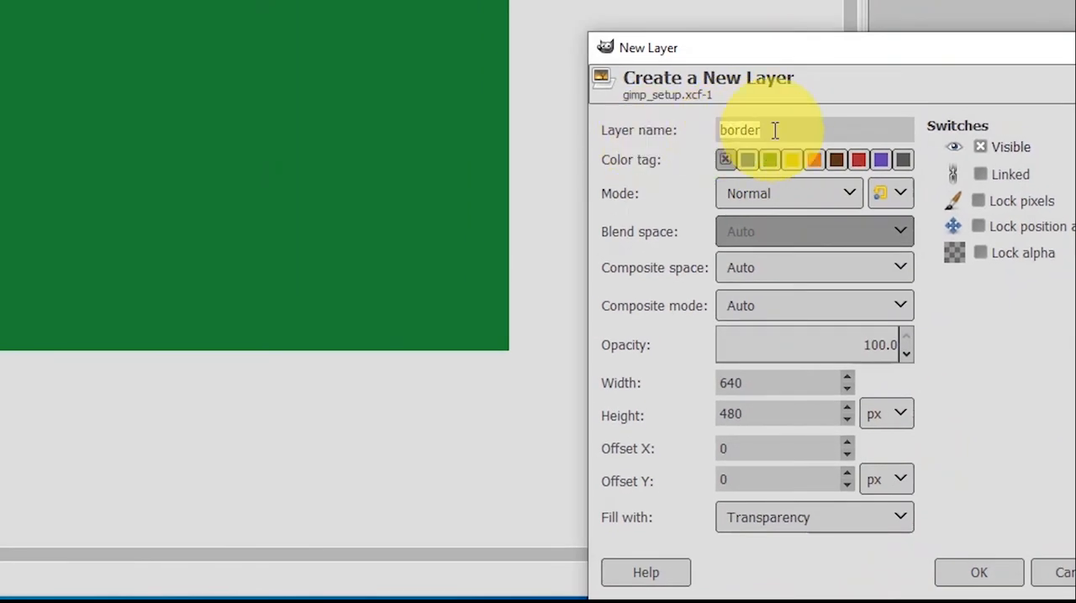
{"action": "left_click", "coordinate": [988, 573]}
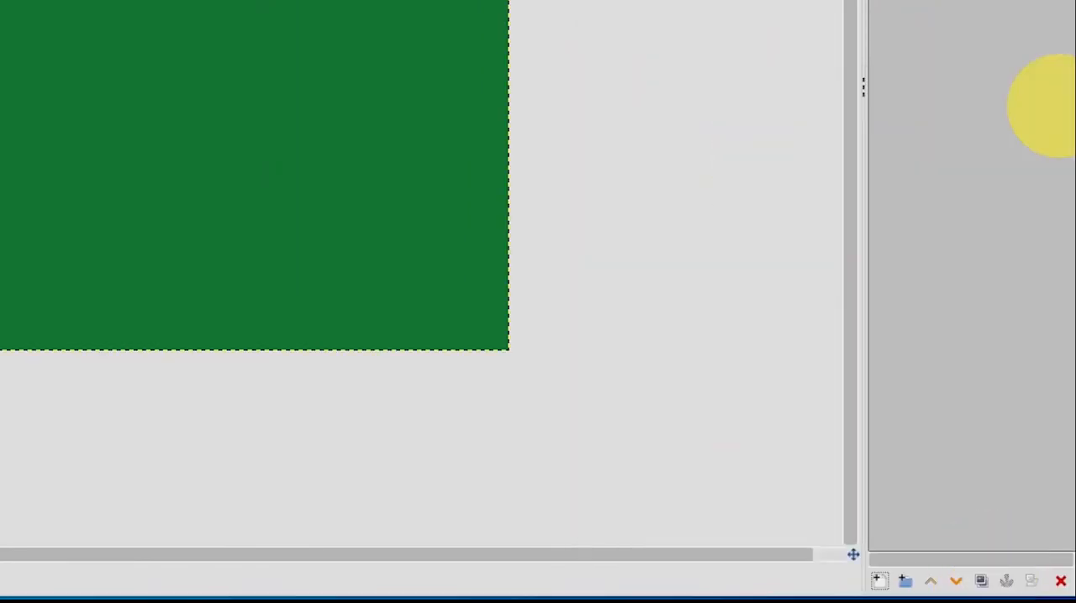